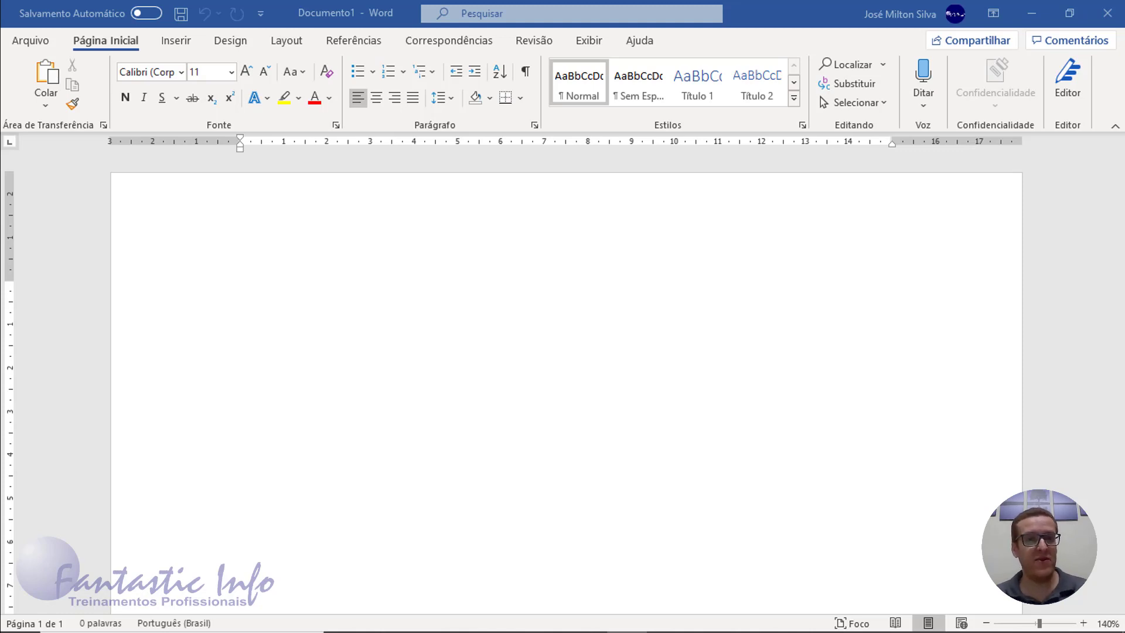
# Step: Paste the sample text and put the caret at the top of the blank second page
pyautogui.hotkey('ctrl', 'v')
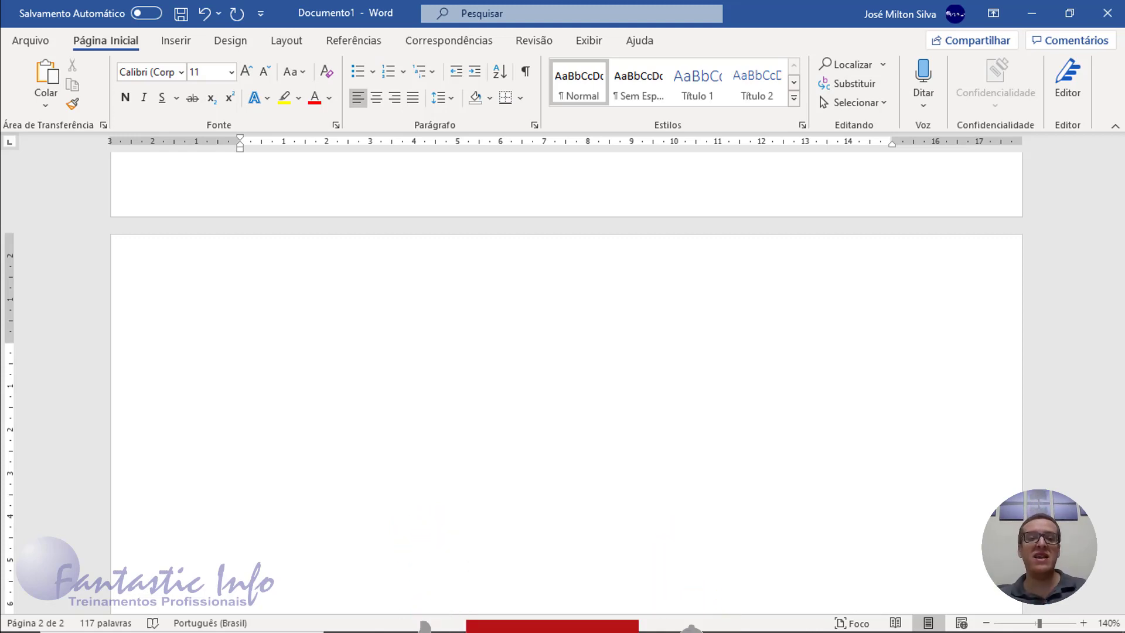
pyautogui.scroll(-1, 275, 428)
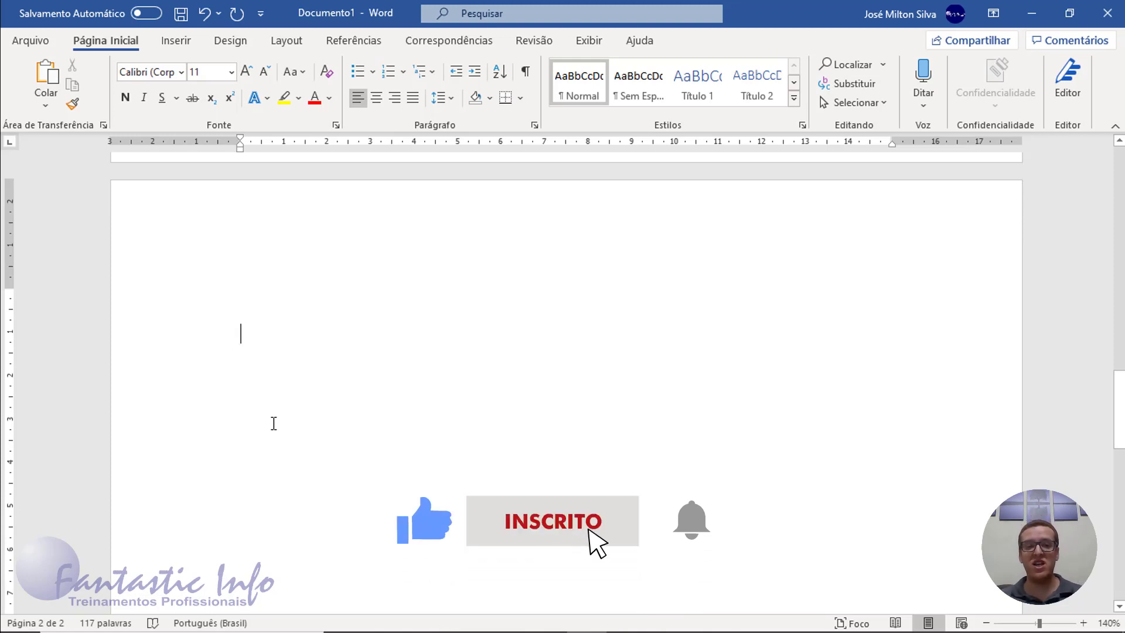
pyautogui.press('BackSpace')
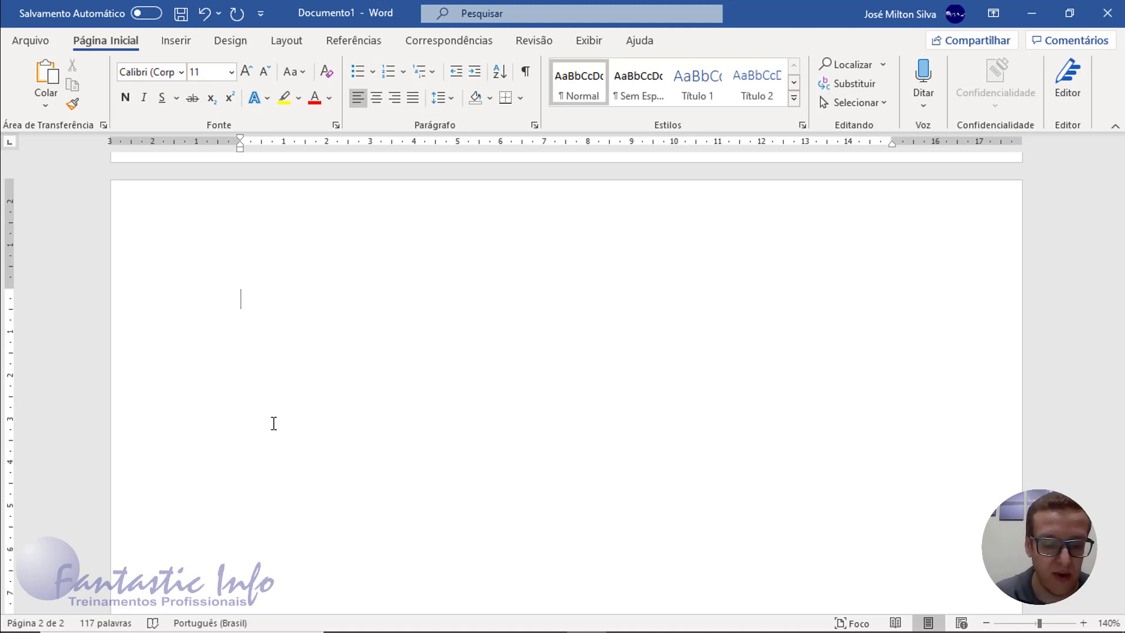
# Step: Type Teclado sem fio R$ 23,00 and Mouse sem fio R$ 9,90, padding the prices with spaces
pyautogui.write('Te')
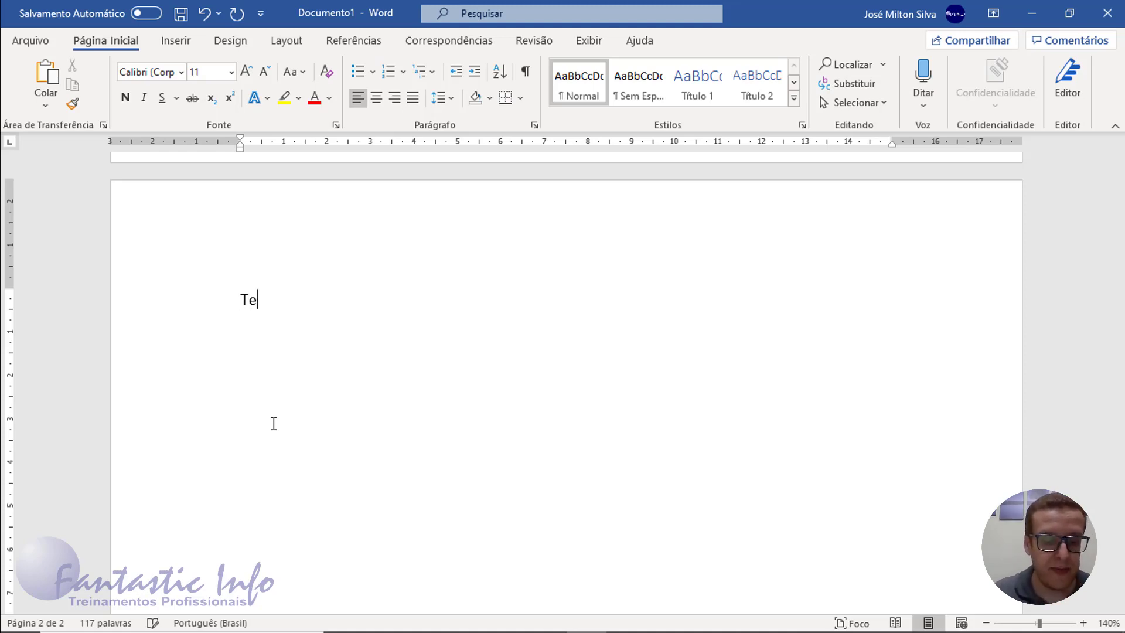
pyautogui.write('clado sem ')
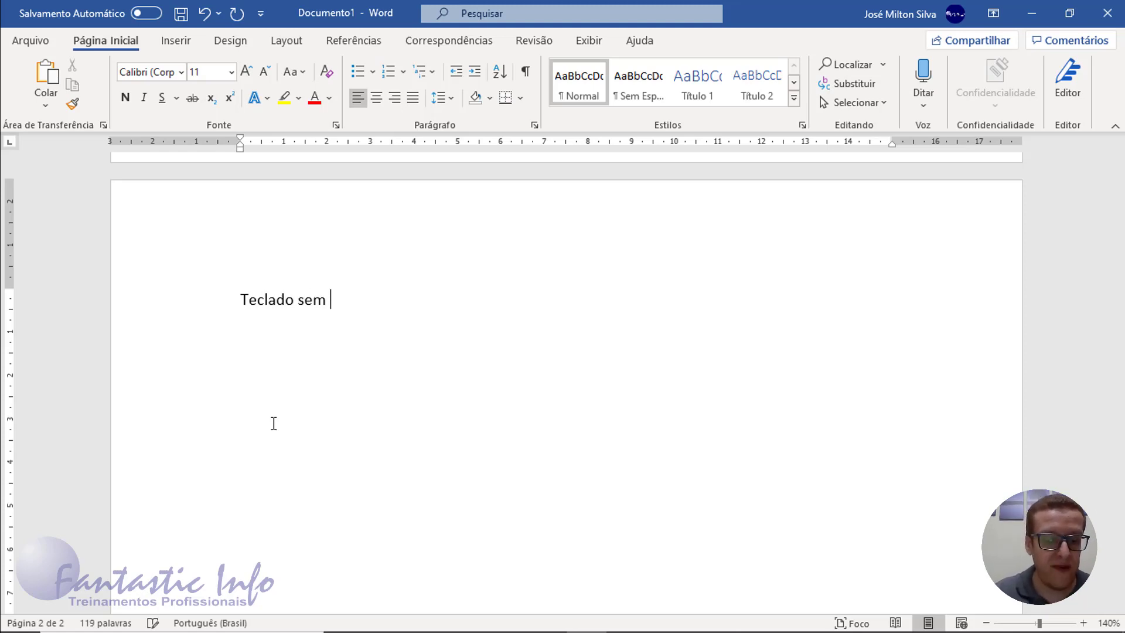
pyautogui.write('fio         ')
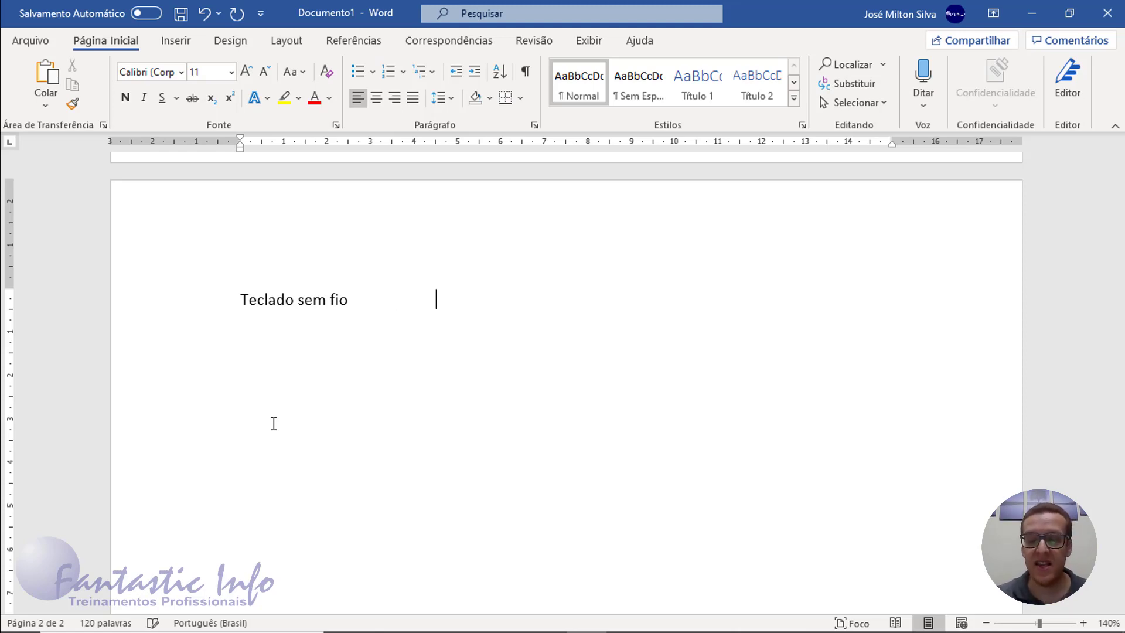
pyautogui.write('     2300')
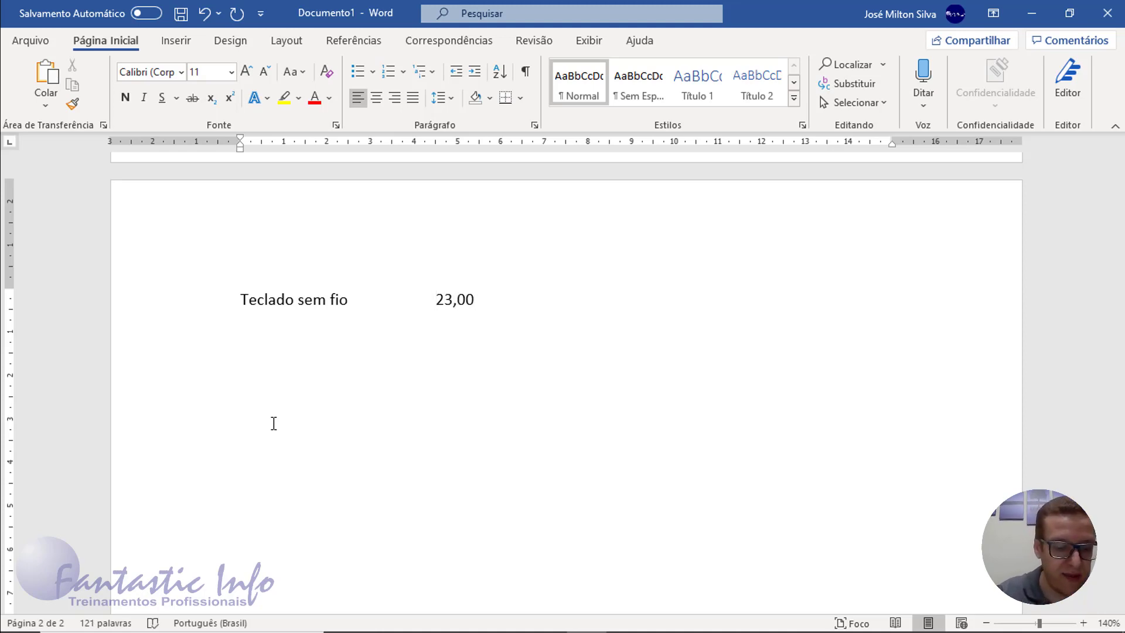
pyautogui.write('R$')
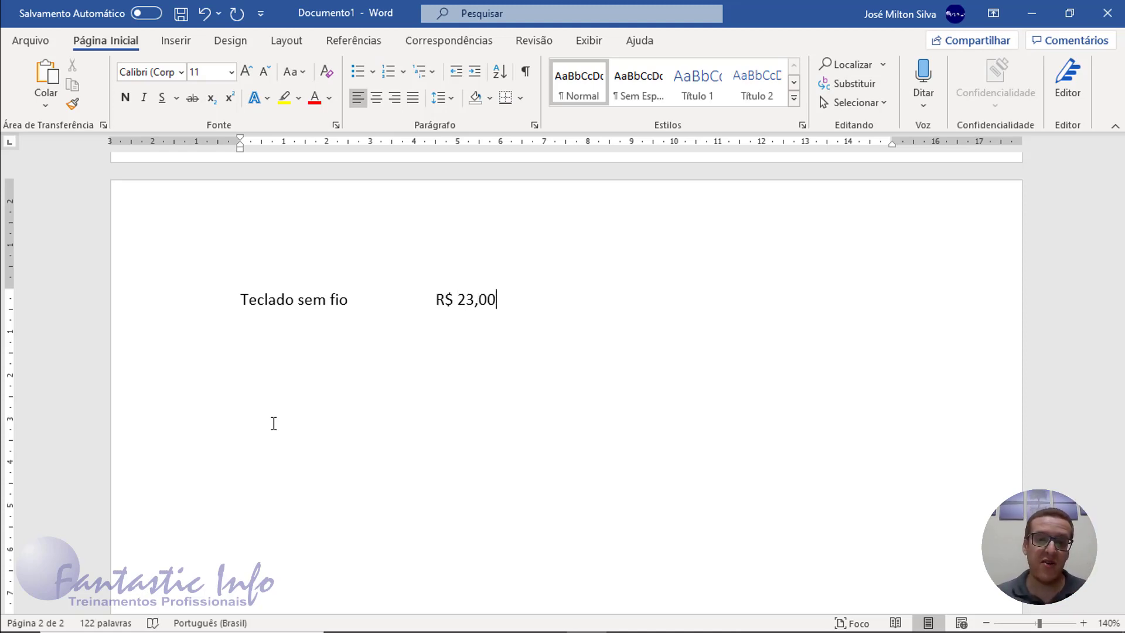
pyautogui.press('Return')
pyautogui.write('M')
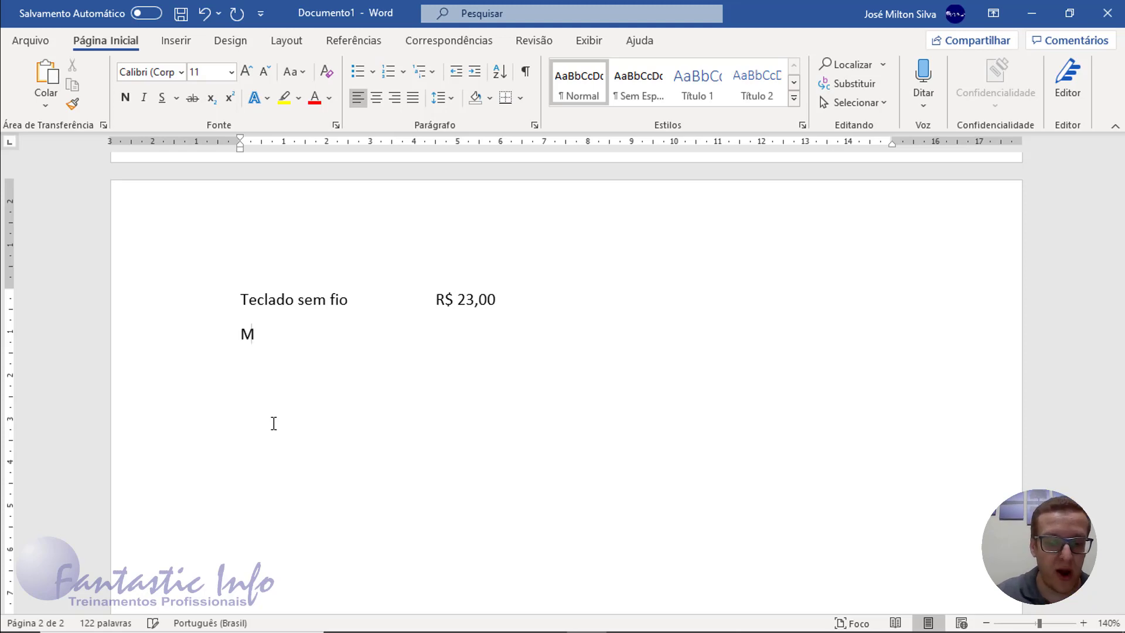
pyautogui.write('ouse se')
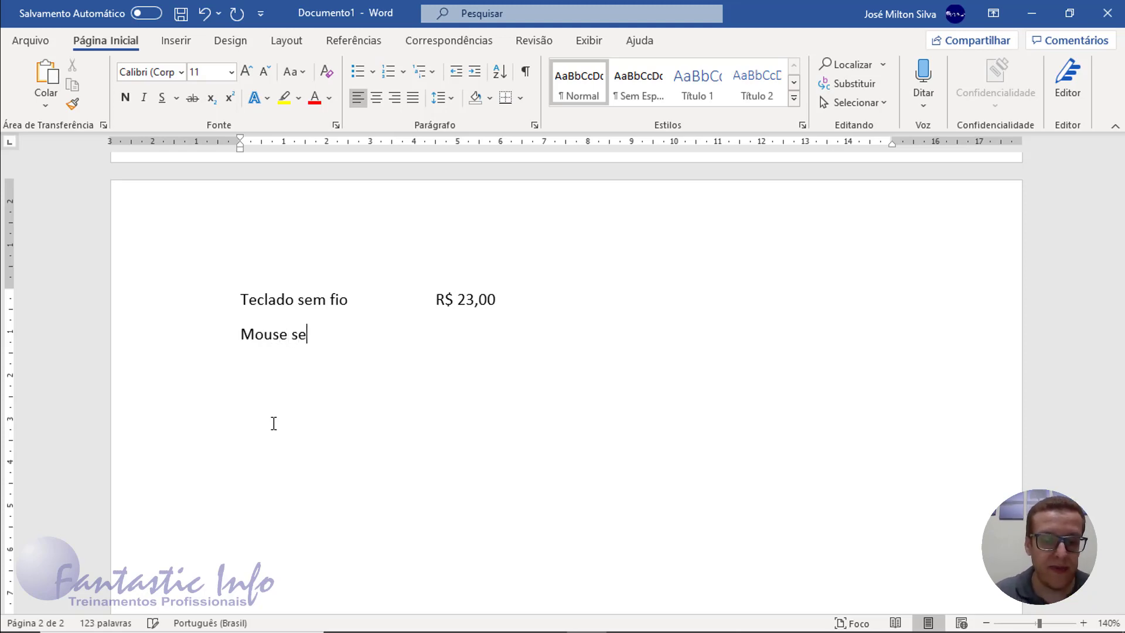
pyautogui.write('m fio     ')
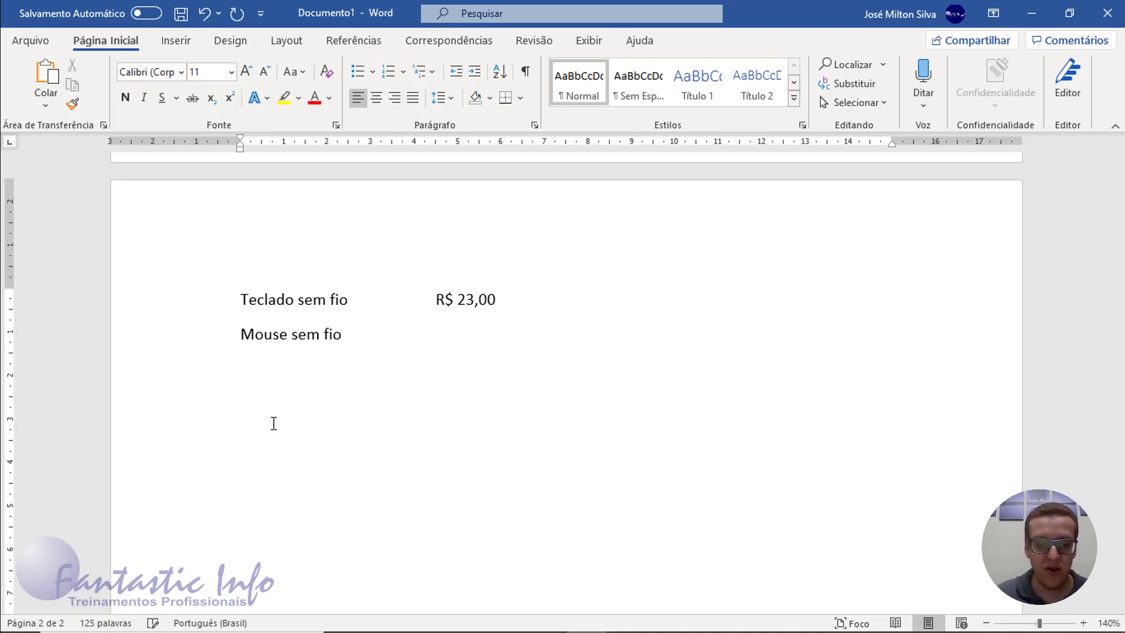
pyautogui.write('                    R$')
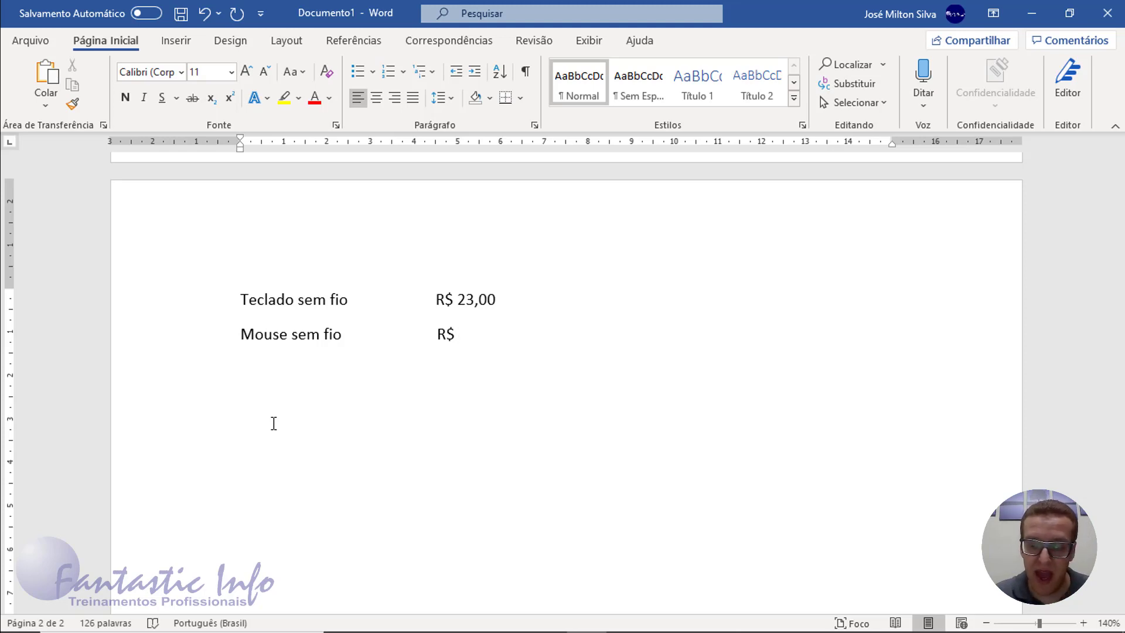
pyautogui.write(' 9,90')
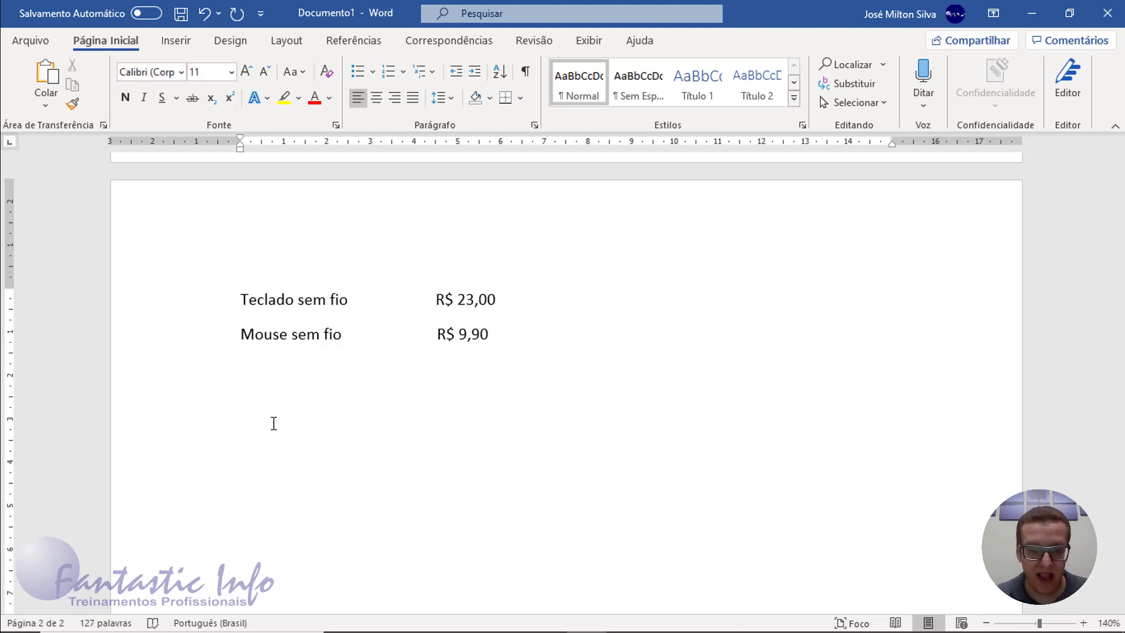
pyautogui.press('Left')
pyautogui.press('Left')
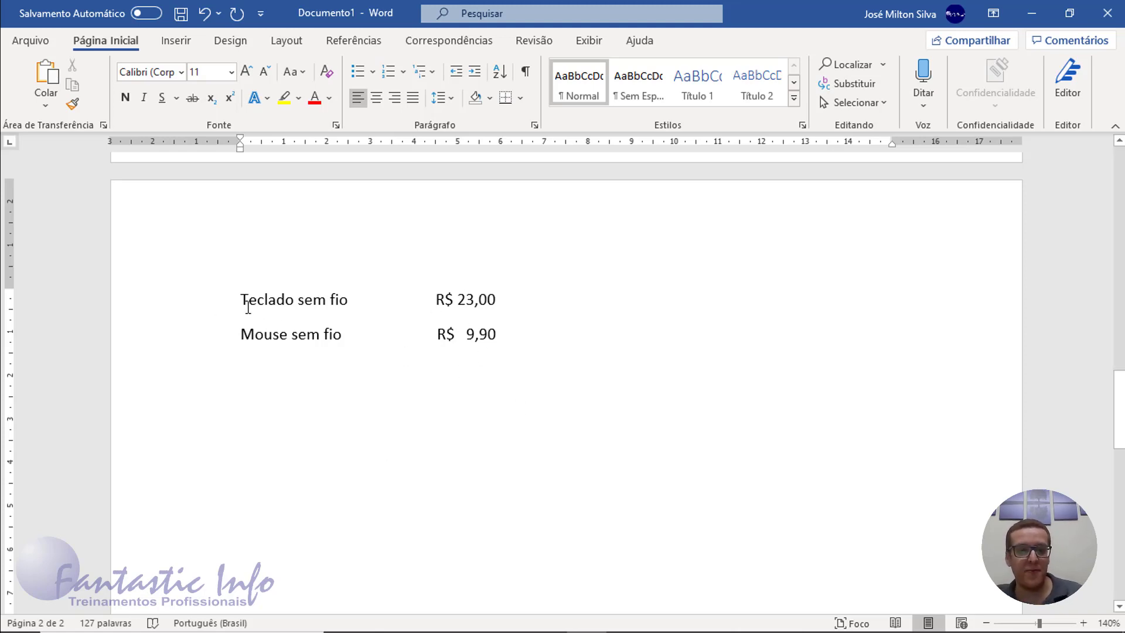
# Step: Cut both space-aligned product lines and retype just 'Teclado sem fio'
pyautogui.moveTo(283, 297); pyautogui.dragTo(411, 297)
pyautogui.moveTo(240, 299); pyautogui.dragTo(495, 350)
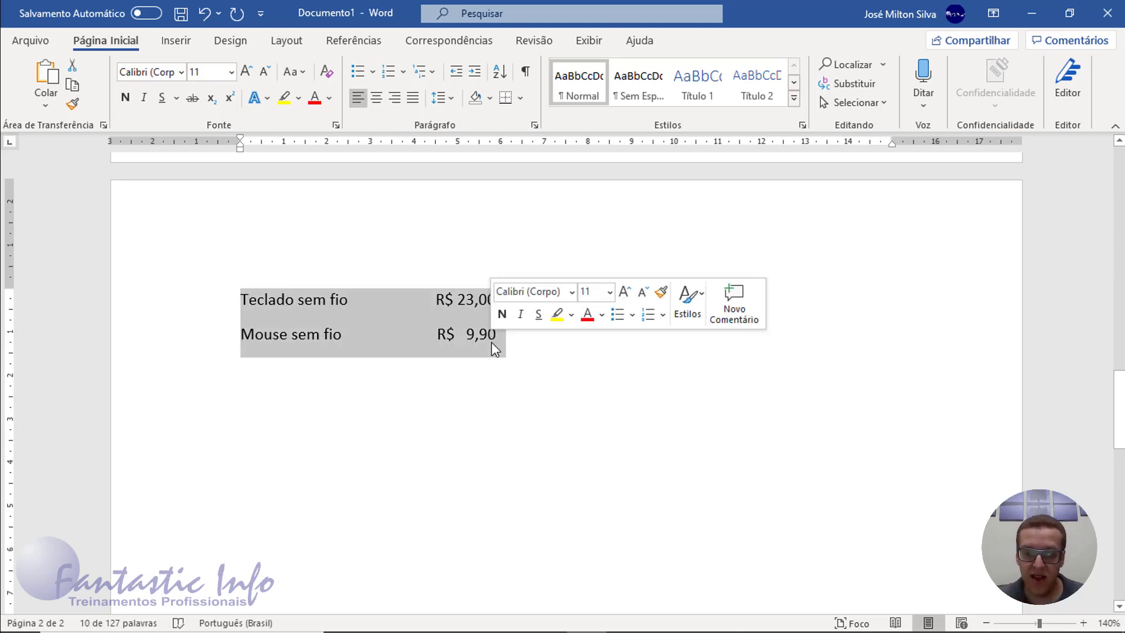
pyautogui.hotkey('ctrl', 'x')
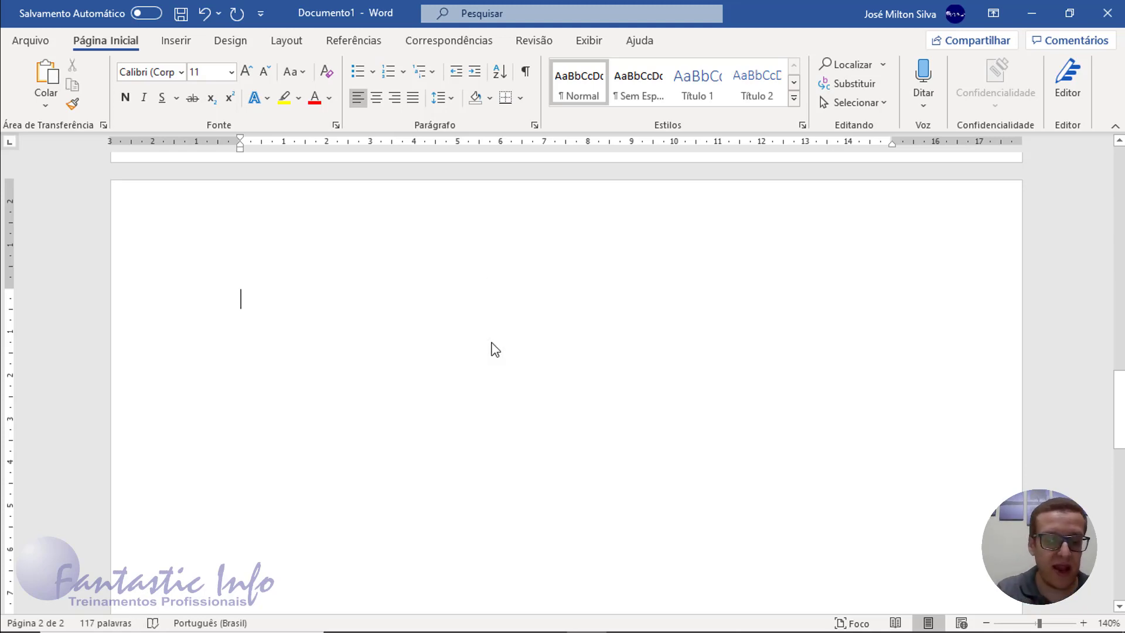
pyautogui.write('Teclado ')
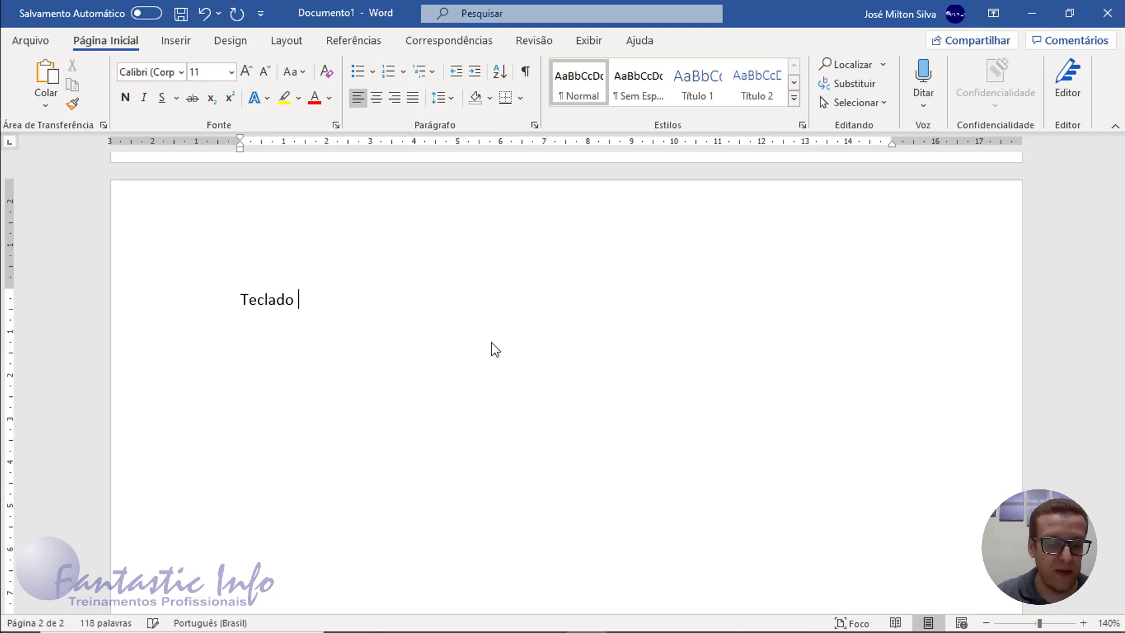
pyautogui.write('sem fico')
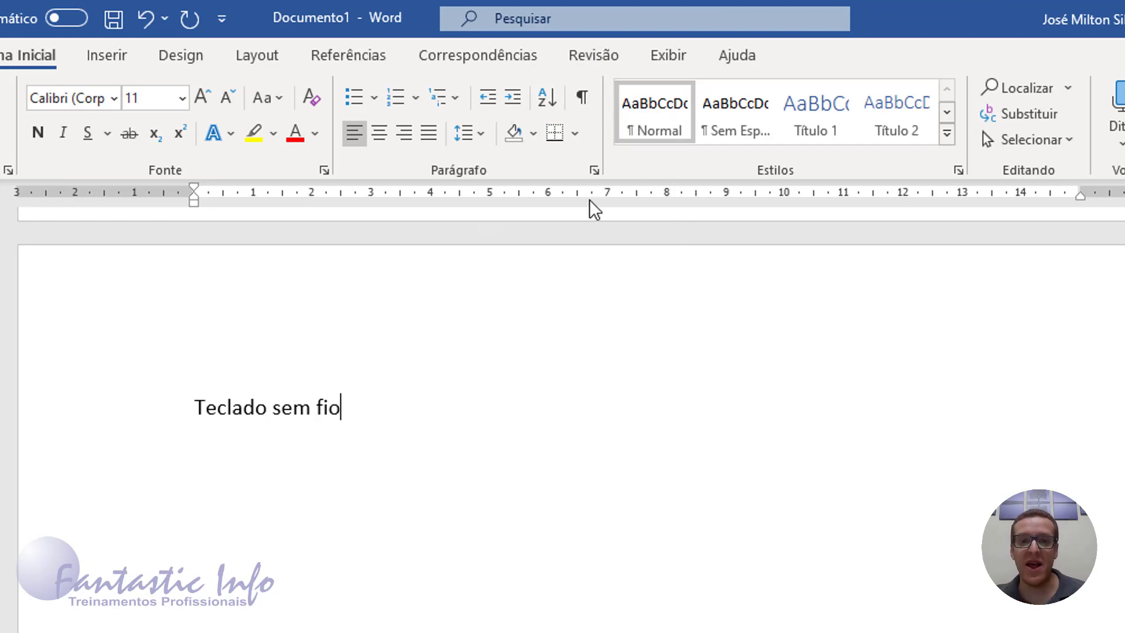
pyautogui.click(603, 203)
pyautogui.click(610, 200)
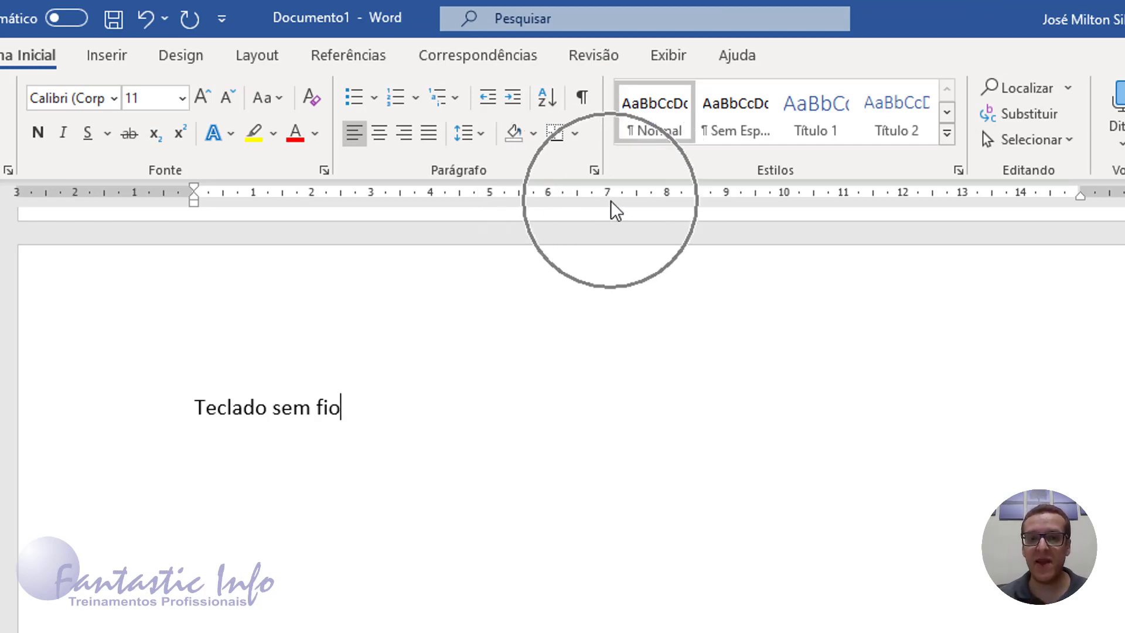
pyautogui.click(611, 200)
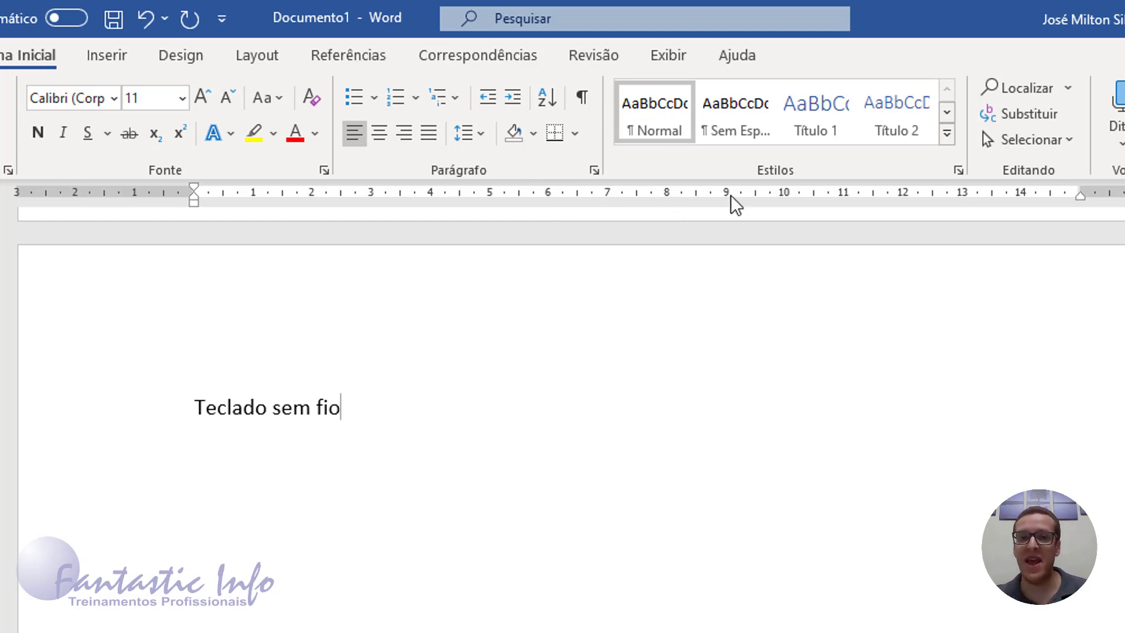
# Step: Show the Régua ruler from Exibir and add a left tab stop at about 7.5 cm
pyautogui.click(667, 57)
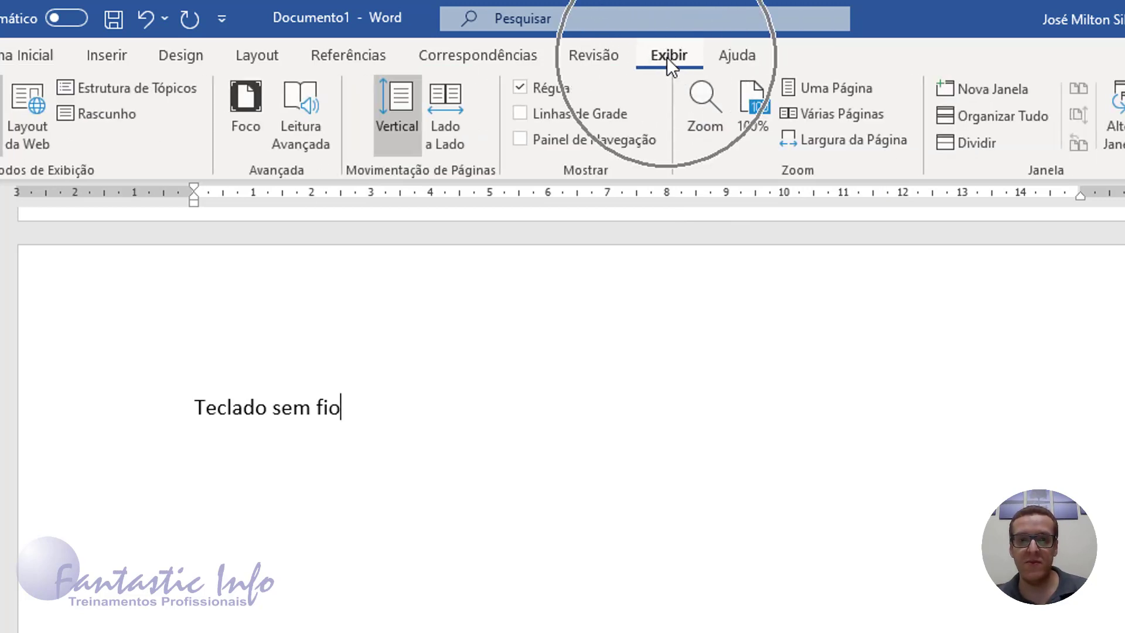
pyautogui.click(532, 89)
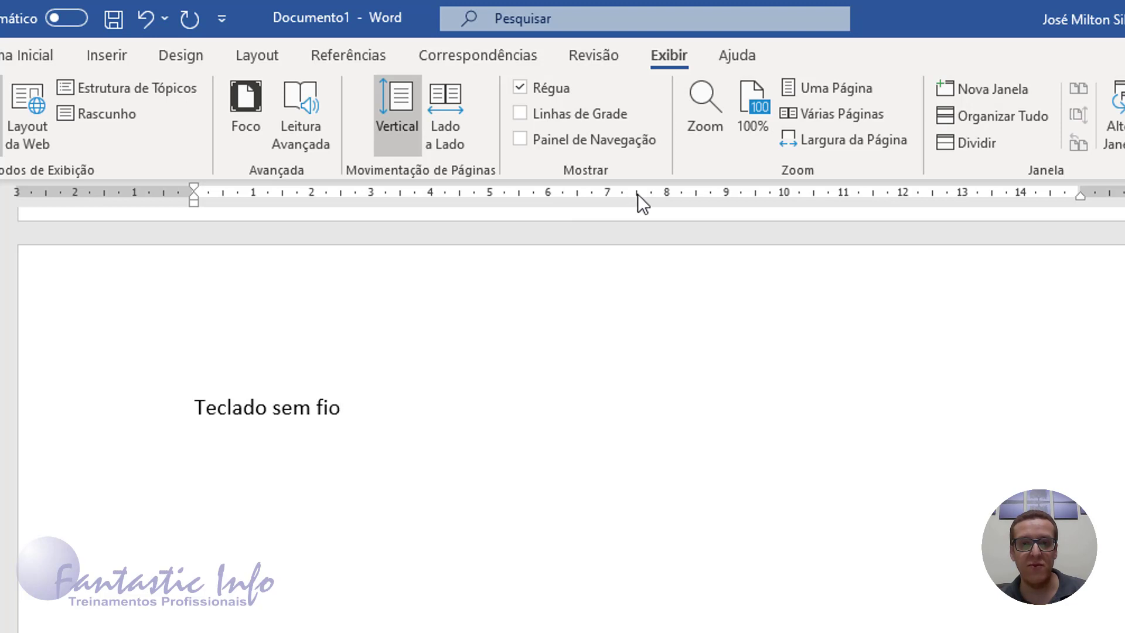
pyautogui.click(638, 193)
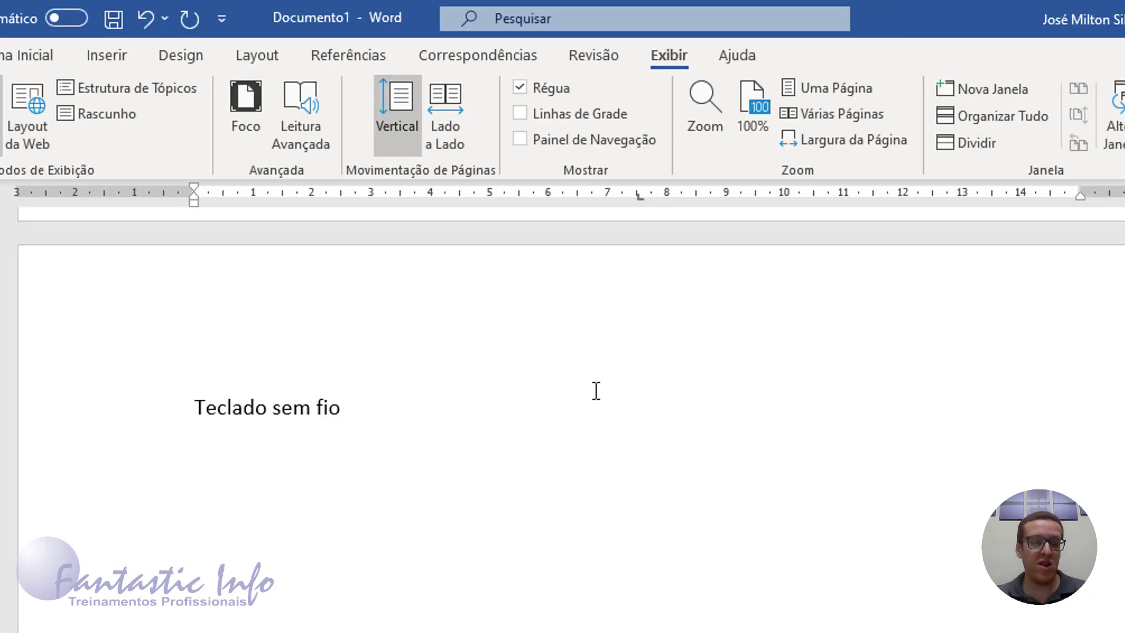
# Step: Tab to the 7.5 cm stop and type the brand Microsoft on the Teclado sem fio line
pyautogui.press('Tab')
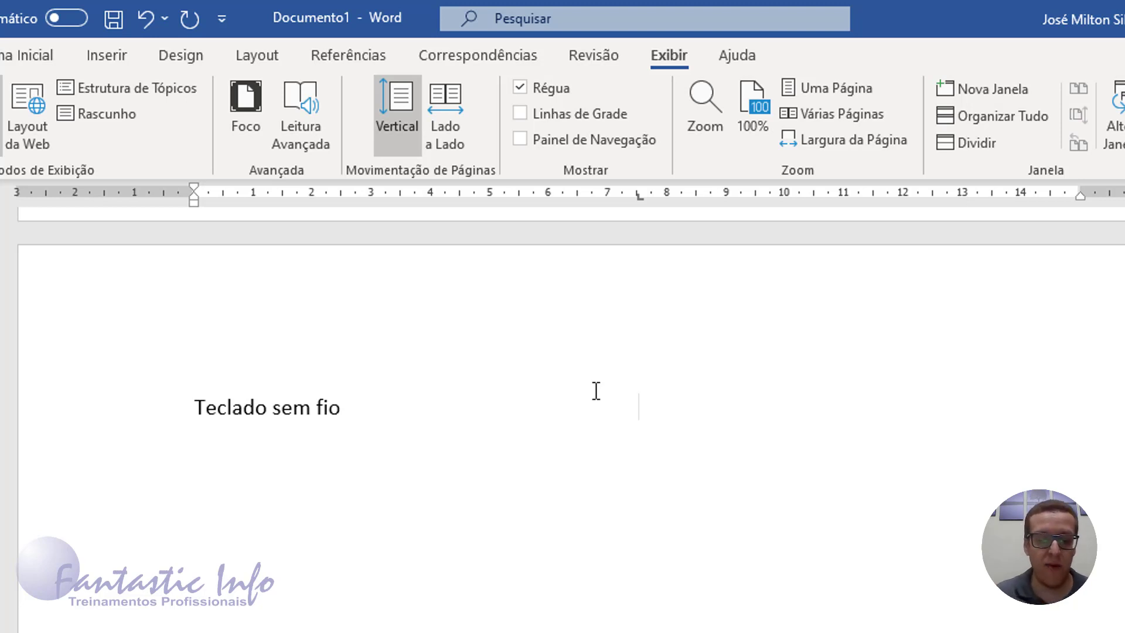
pyautogui.write('Micr')
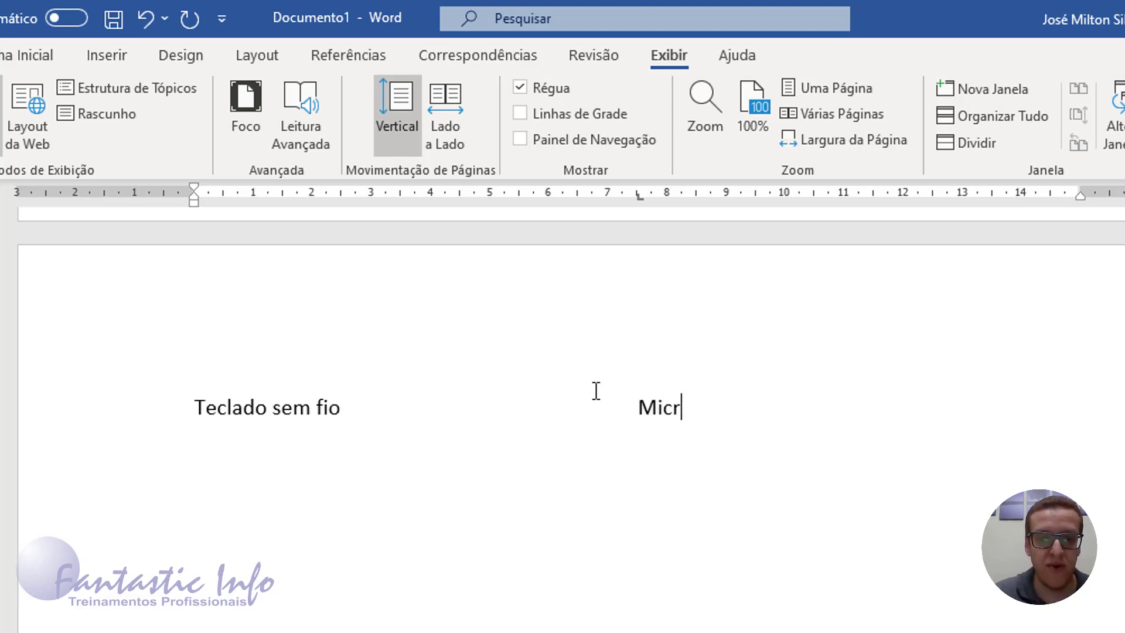
pyautogui.write('osot')
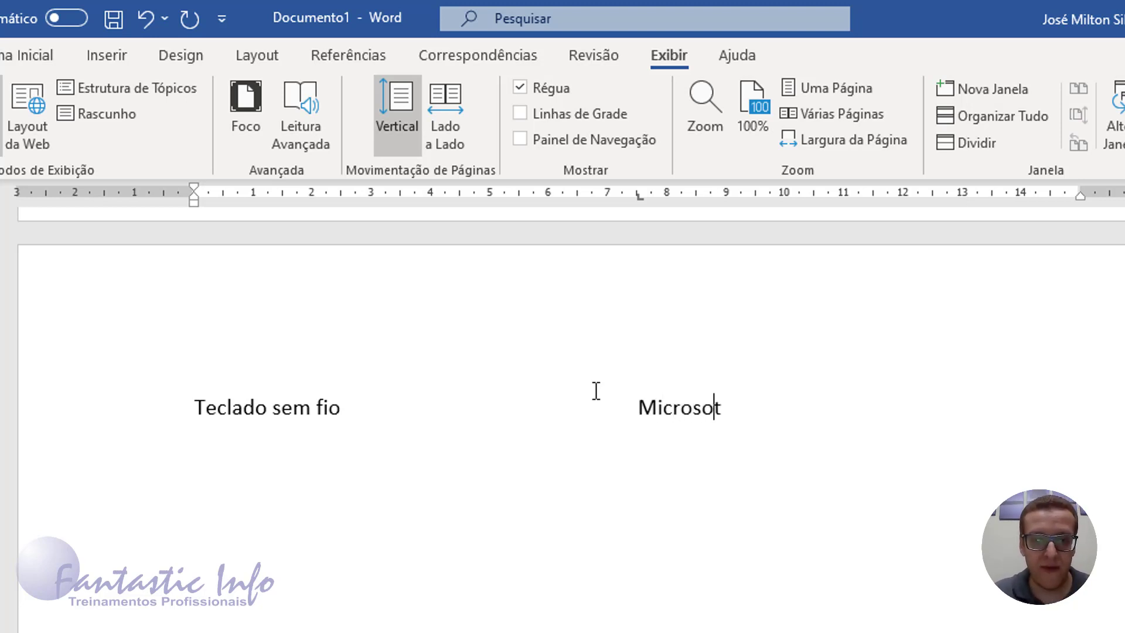
pyautogui.press('BackSpace')
pyautogui.write('ft')
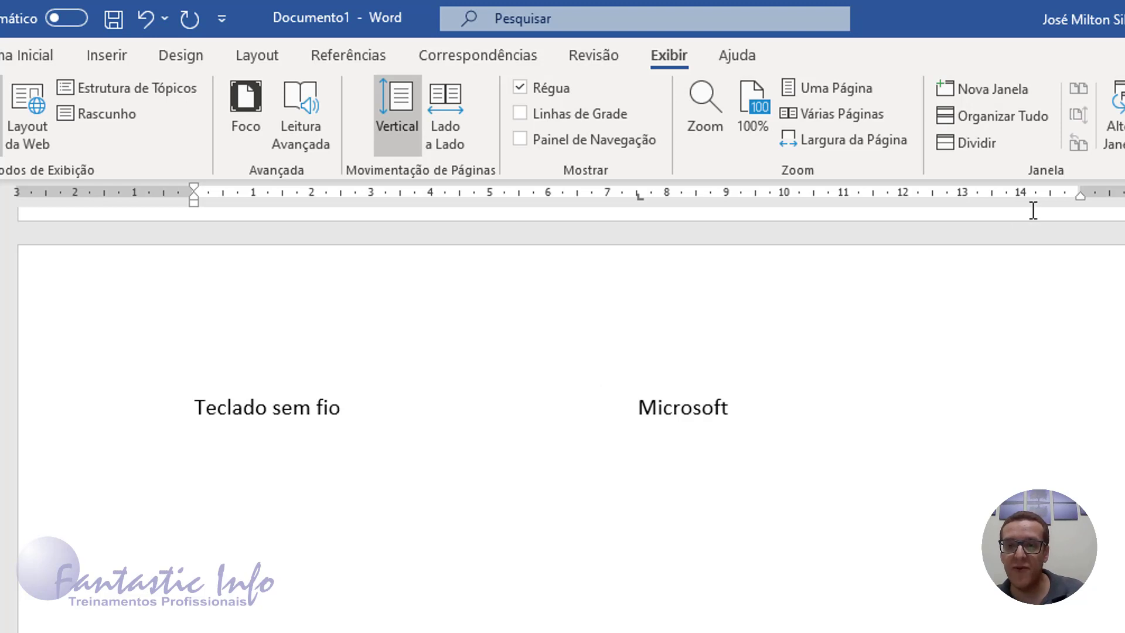
# Step: Add a 13.5 cm tab stop, enter R$ 23,00, then type Mouse sem fio, Microsoft, R$ 9,90
pyautogui.click(994, 192)
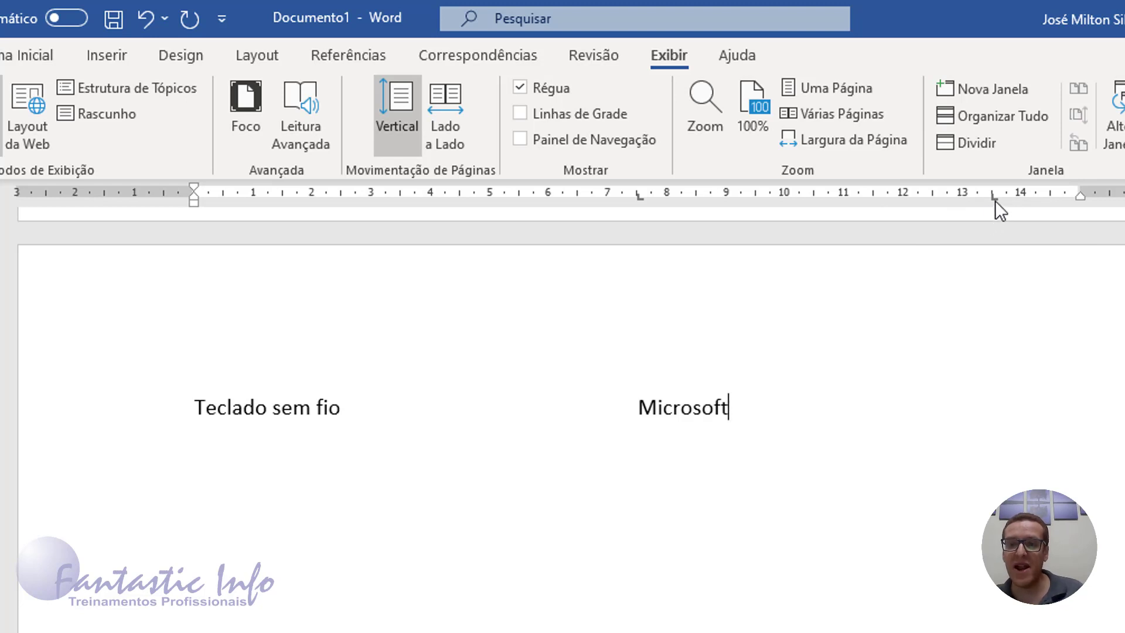
pyautogui.press('Tab')
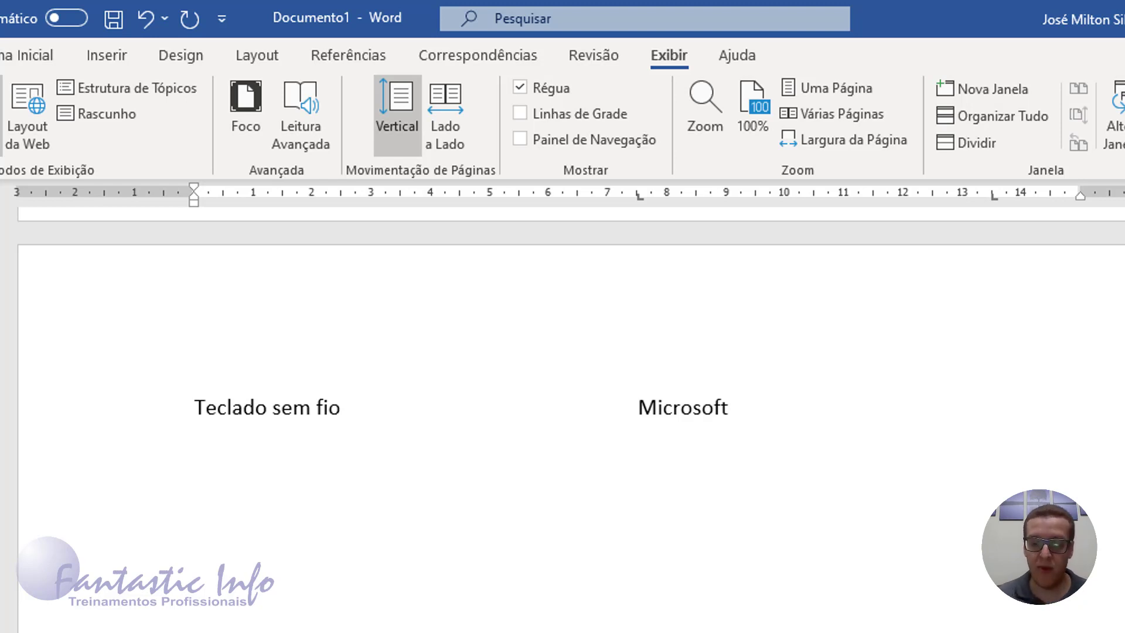
pyautogui.write('R$ ')
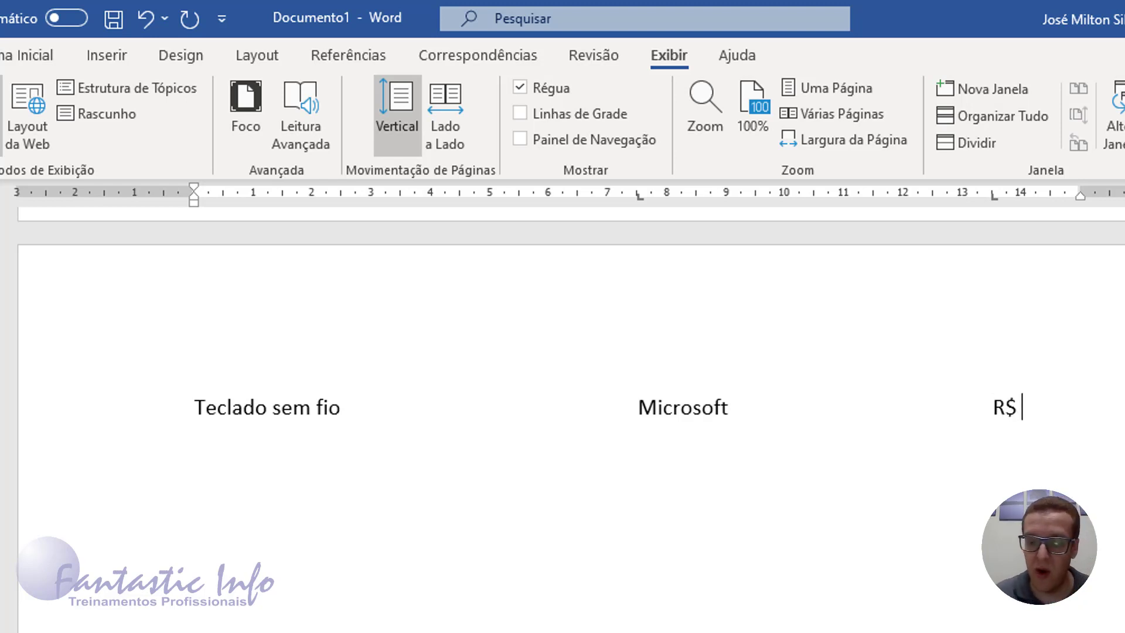
pyautogui.write('23,00 ')
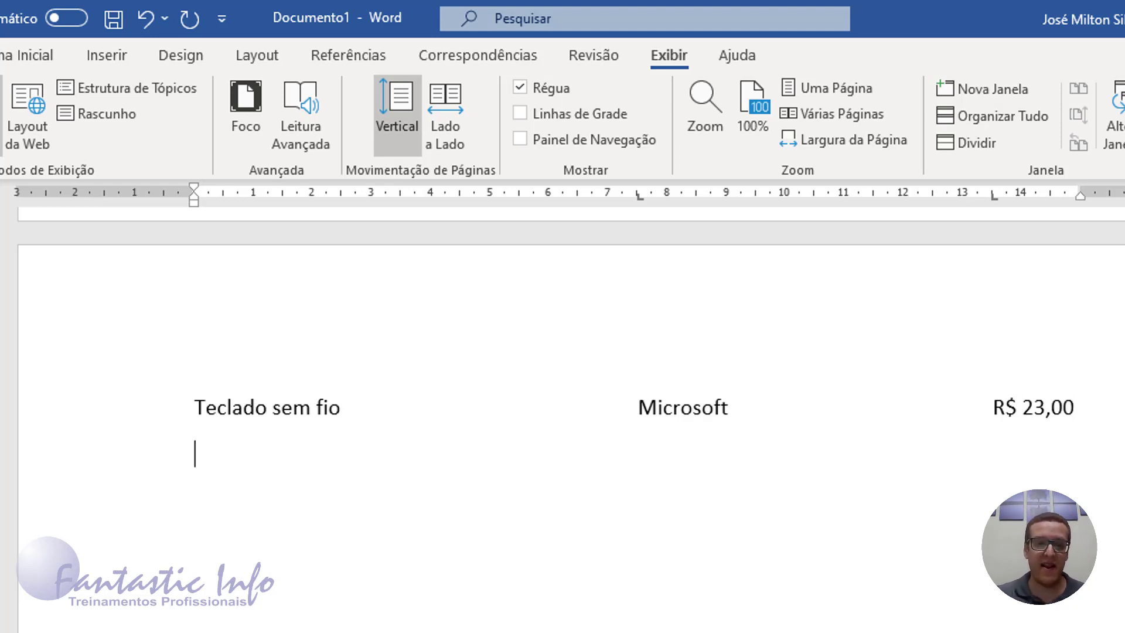
pyautogui.write('Mou')
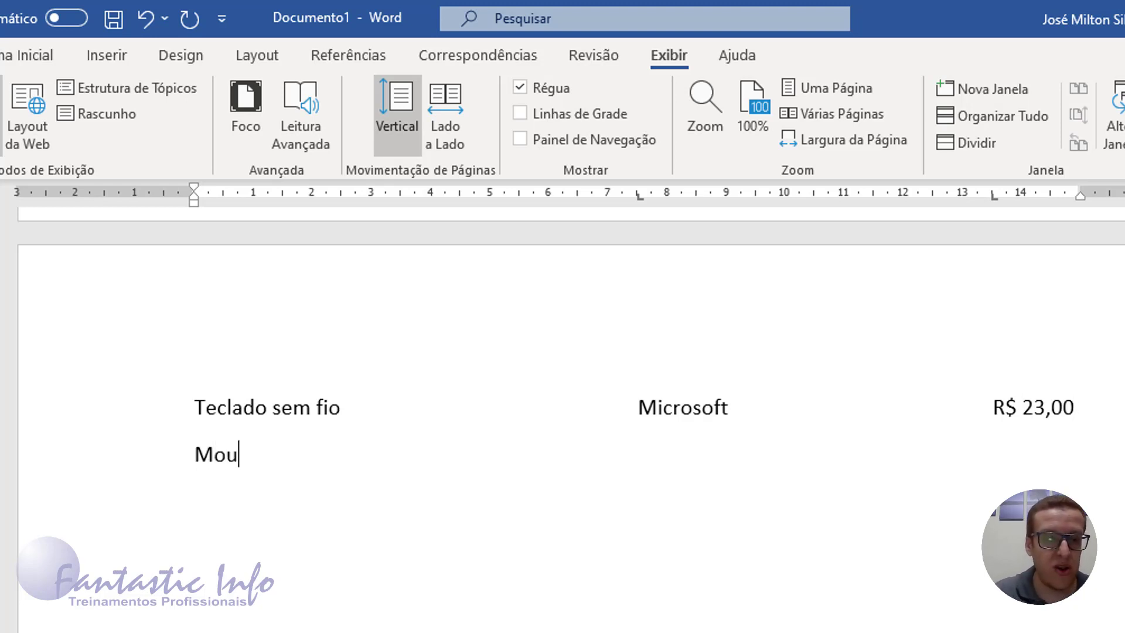
pyautogui.write('se sem ')
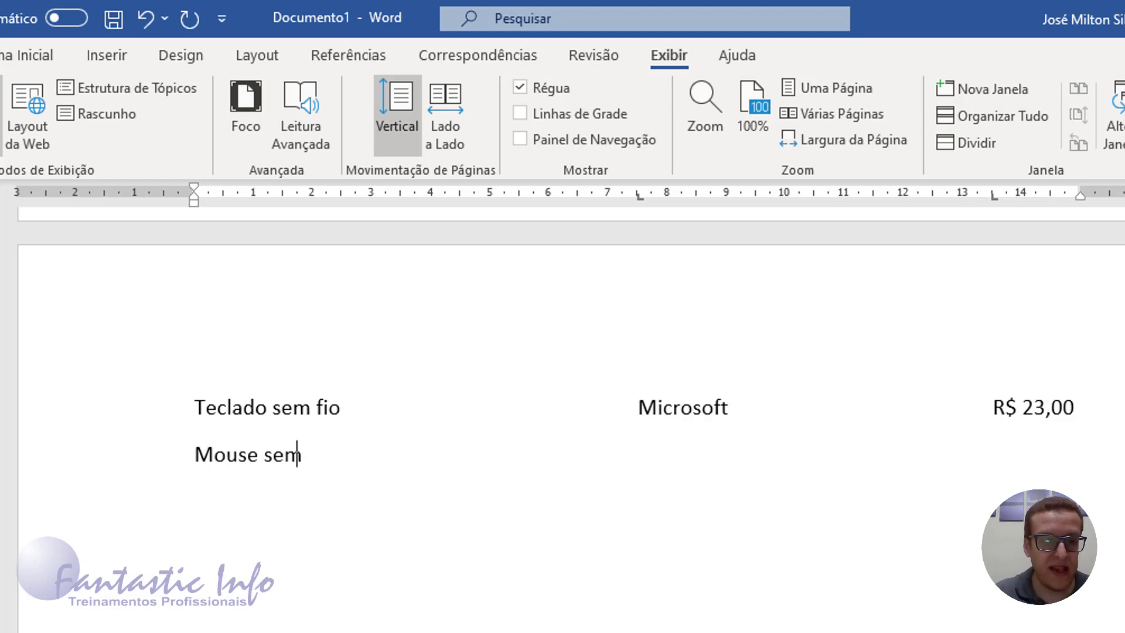
pyautogui.write('fio')
pyautogui.press('Tab')
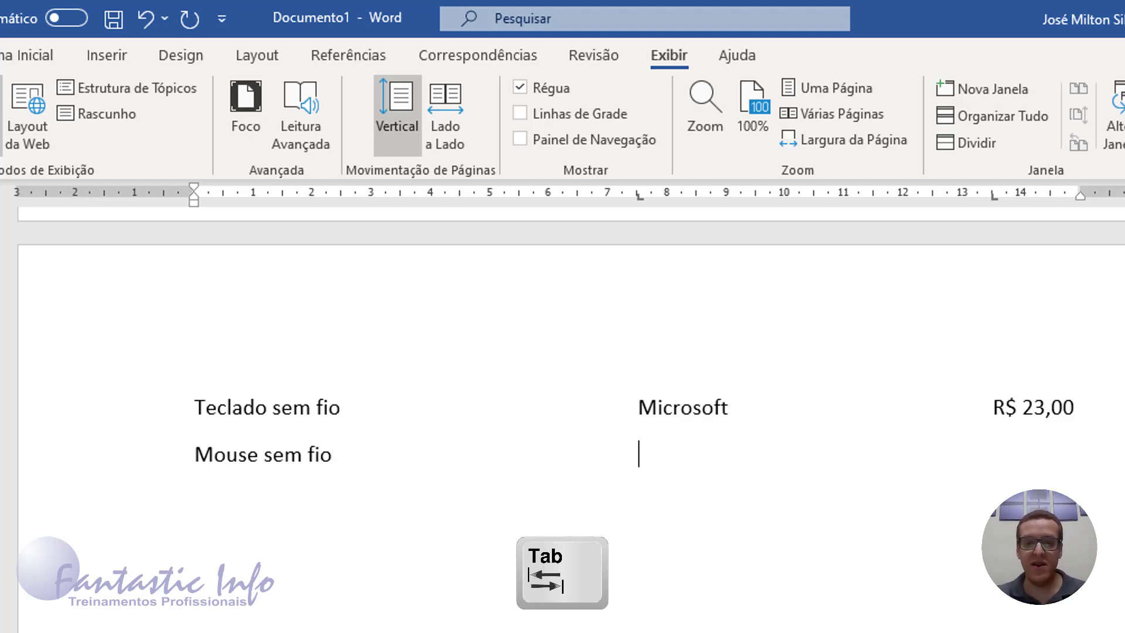
pyautogui.write('Micro')
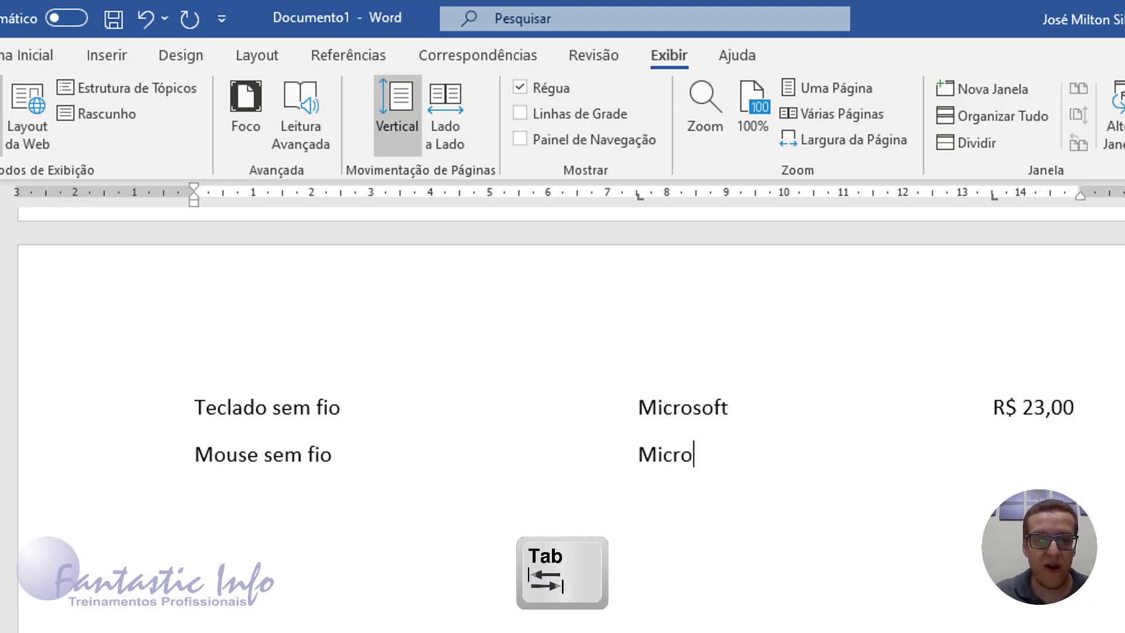
pyautogui.write('soft')
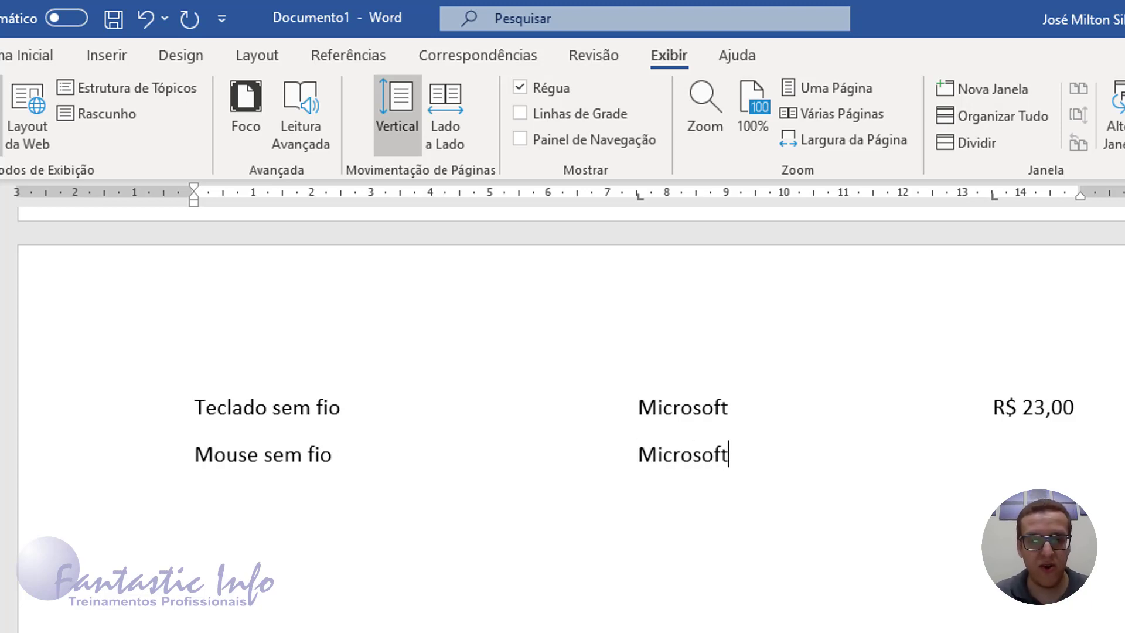
pyautogui.press('Tab')
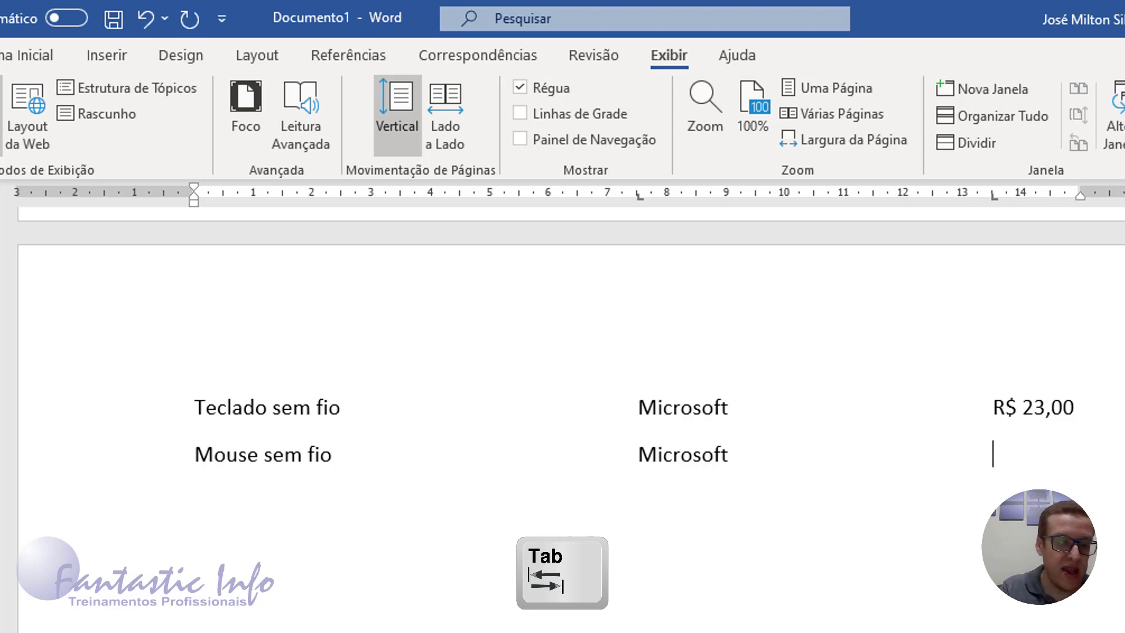
pyautogui.write('R$ 9,9')
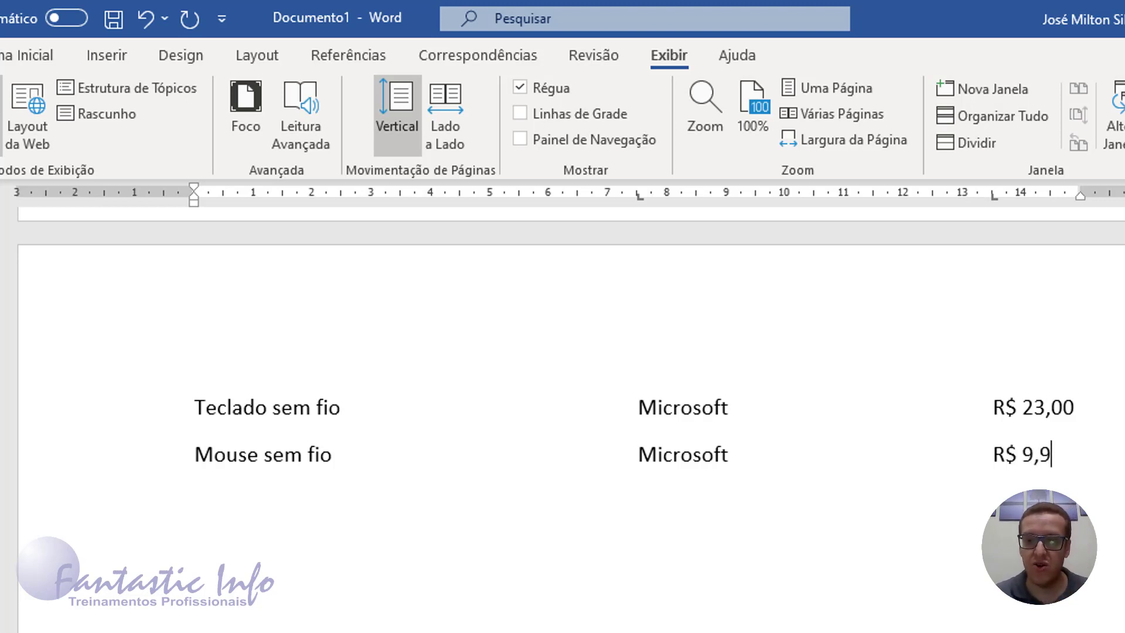
pyautogui.write('0')
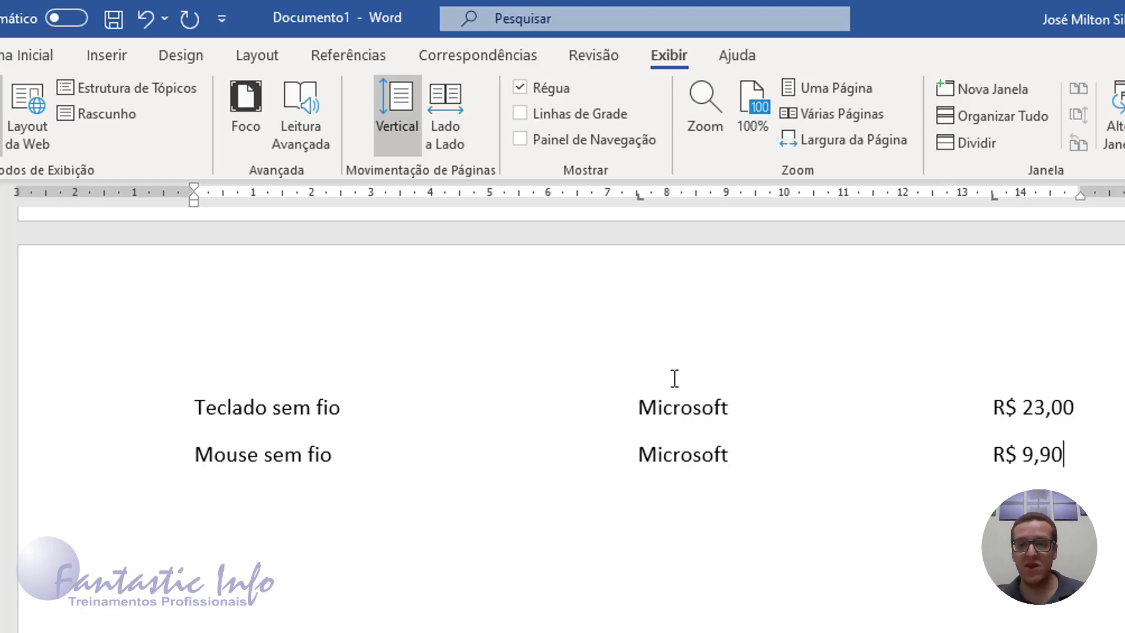
# Step: For both rows, drag the brand tab stop to about 6,75 cm, keeping the price stop at 13,5 cm
pyautogui.moveTo(191, 407); pyautogui.dragTo(1108, 462)
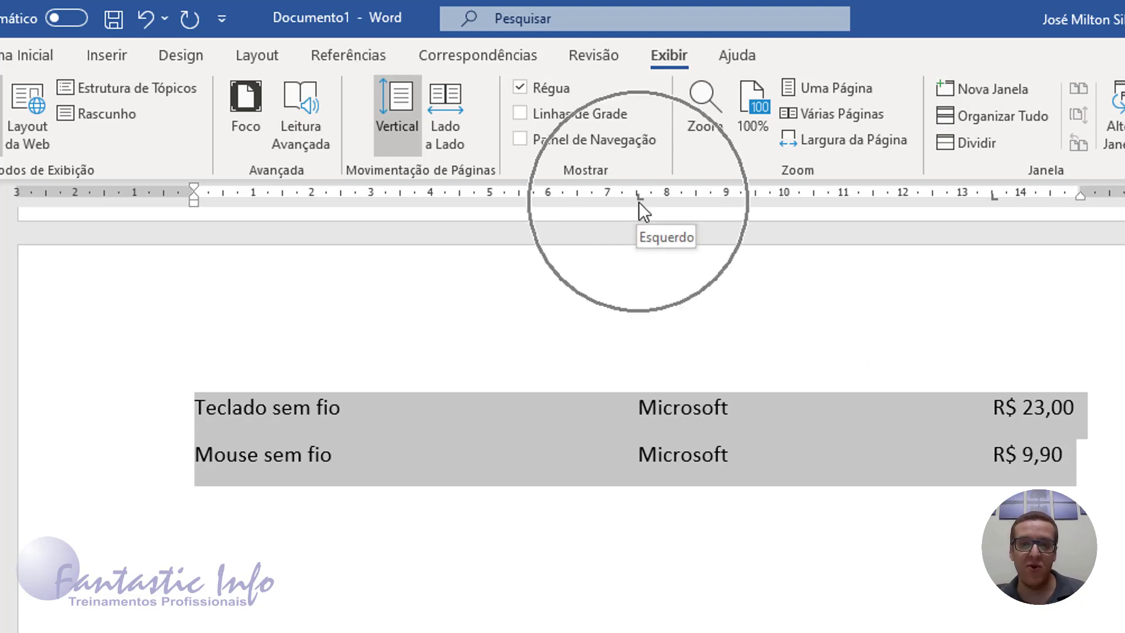
pyautogui.moveTo(640, 202); pyautogui.dragTo(501, 201)
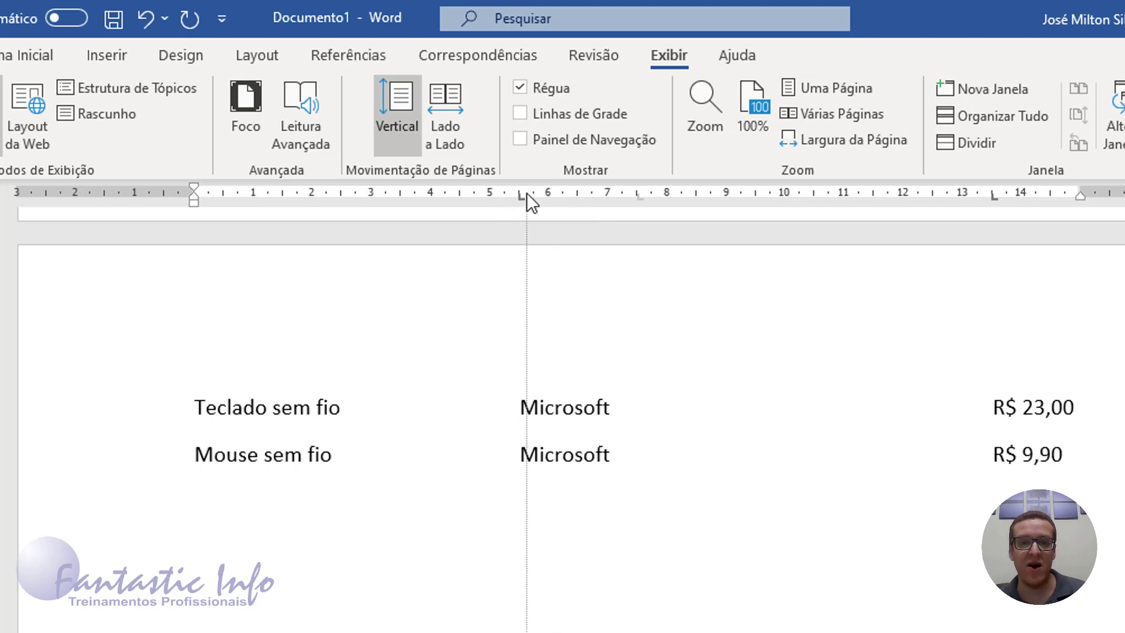
pyautogui.moveTo(557, 193); pyautogui.dragTo(598, 202)
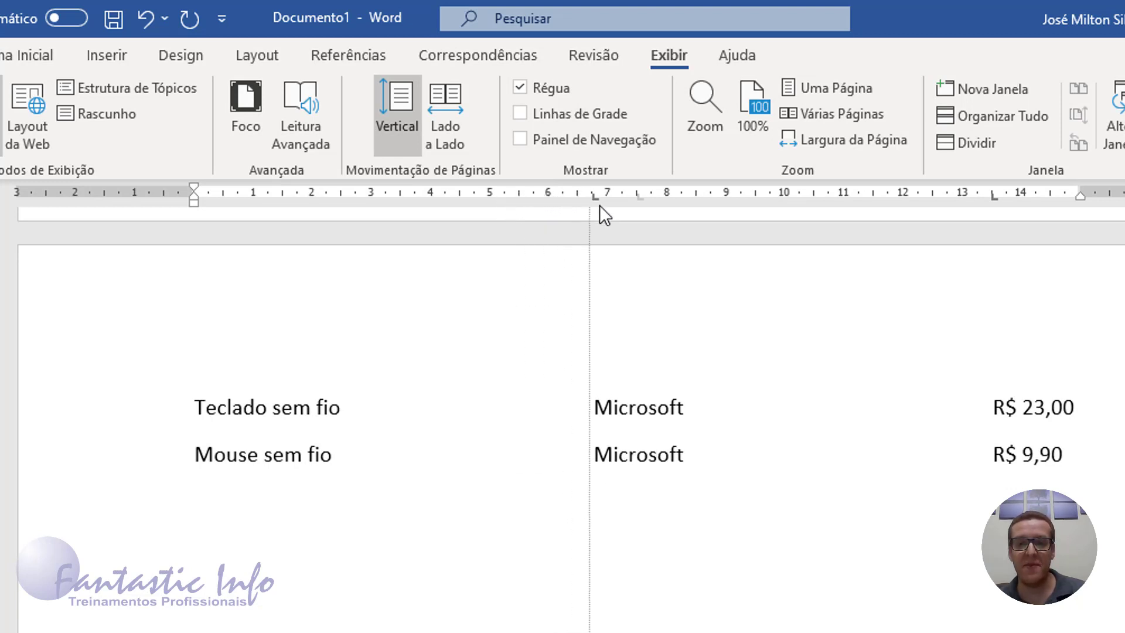
pyautogui.moveTo(991, 197); pyautogui.dragTo(904, 213)
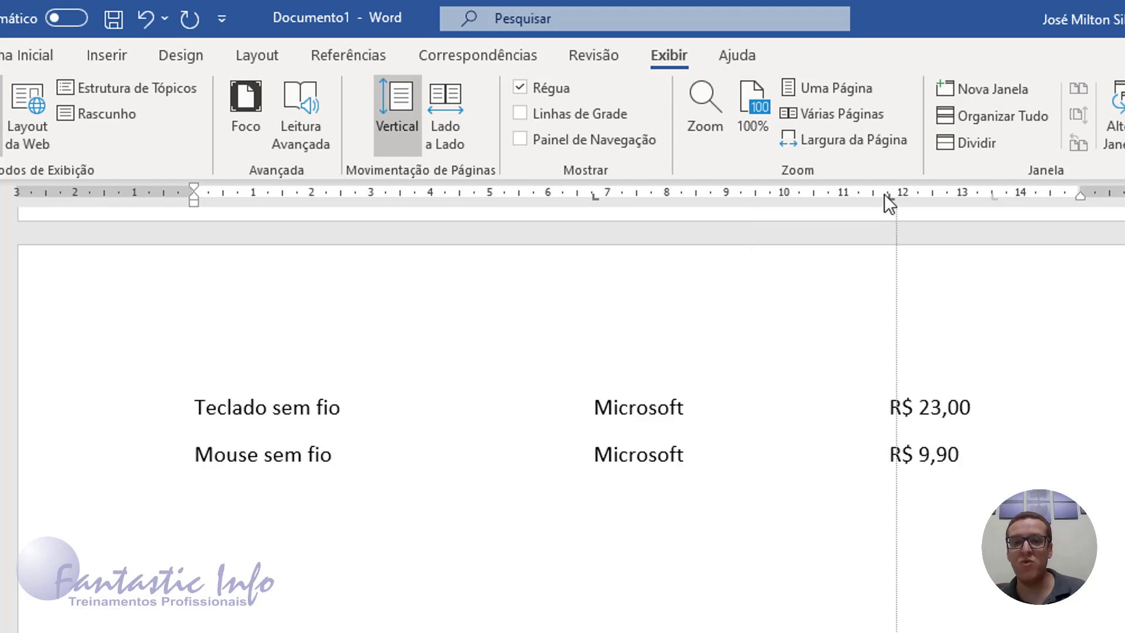
pyautogui.moveTo(905, 214); pyautogui.dragTo(992, 193)
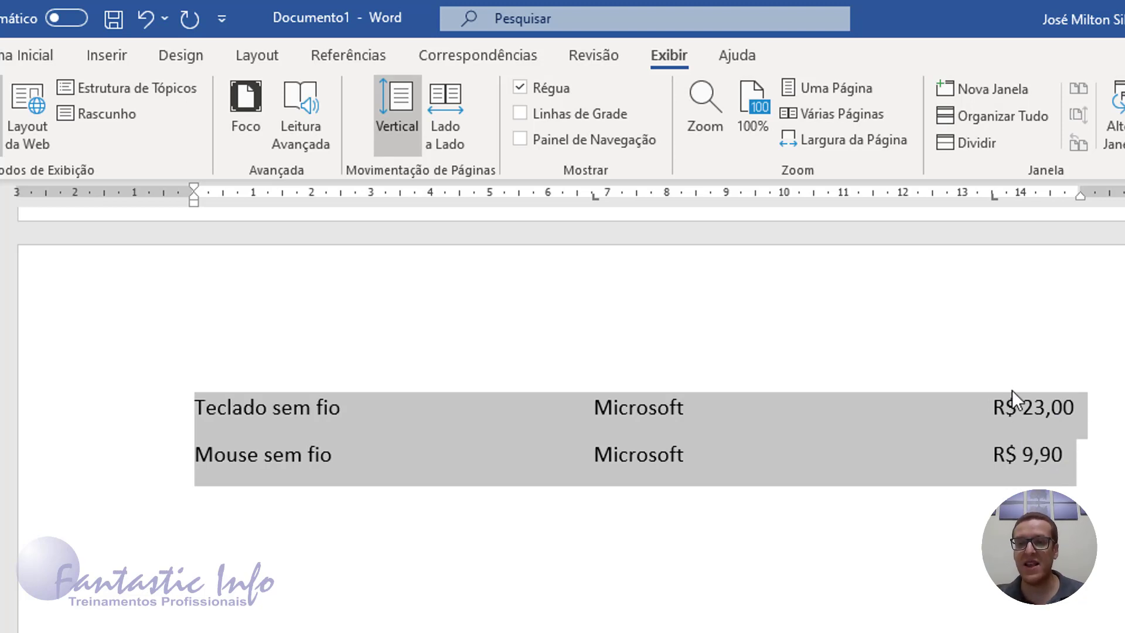
# Step: In the Tabulação dialog, add a right-aligned tab stop at 15 cm for both rows
pyautogui.doubleClick(994, 199)
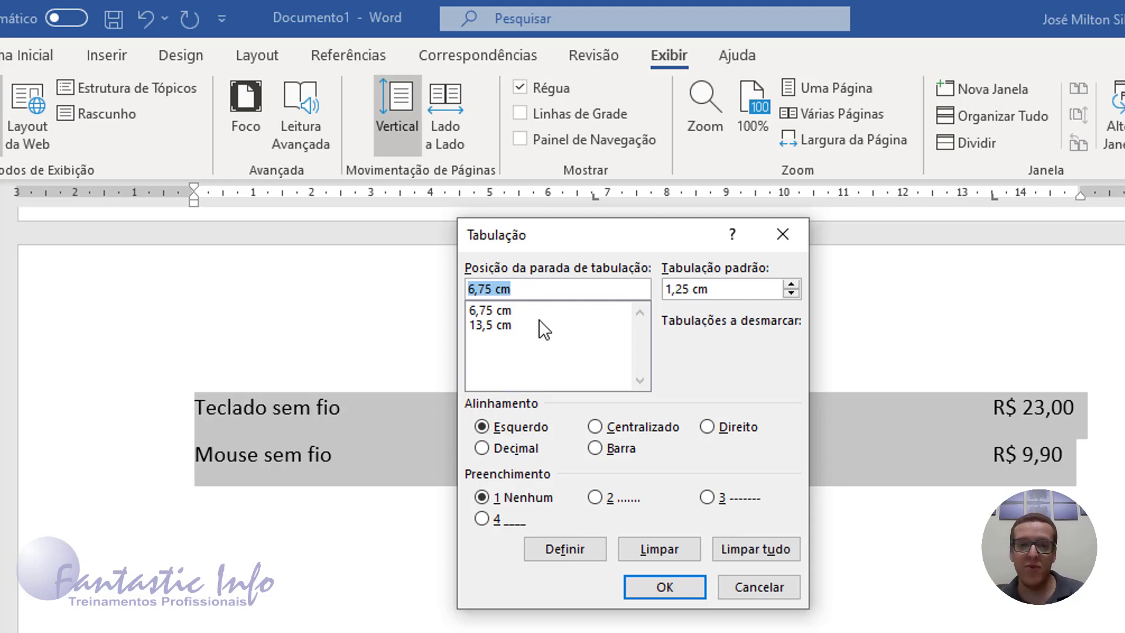
pyautogui.click(510, 326)
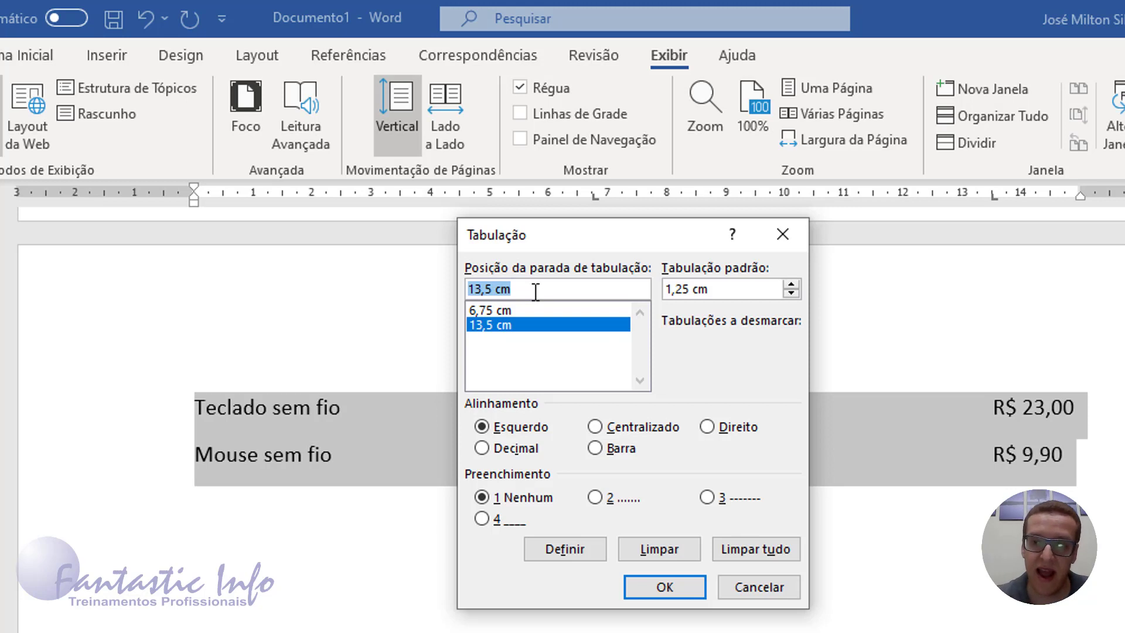
pyautogui.write('15')
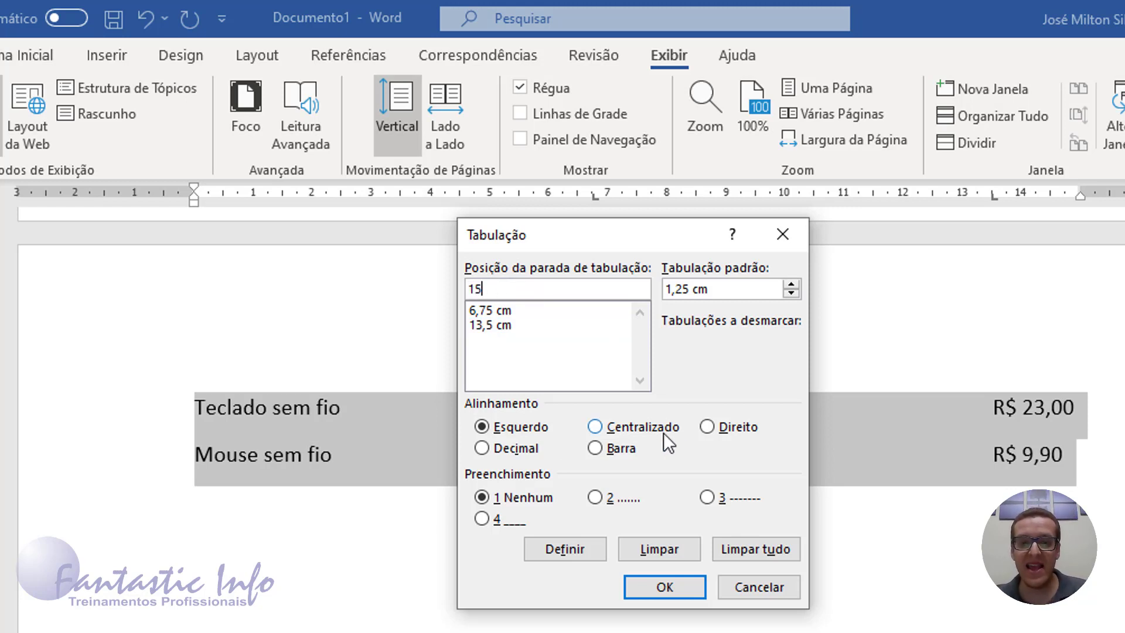
pyautogui.click(715, 431)
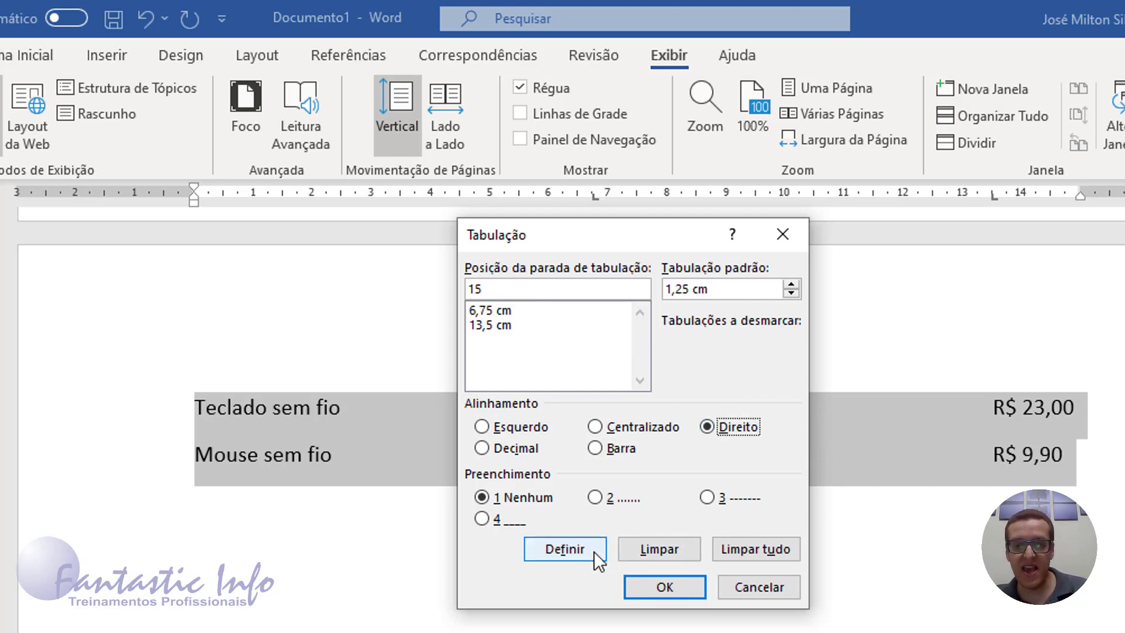
pyautogui.click(579, 544)
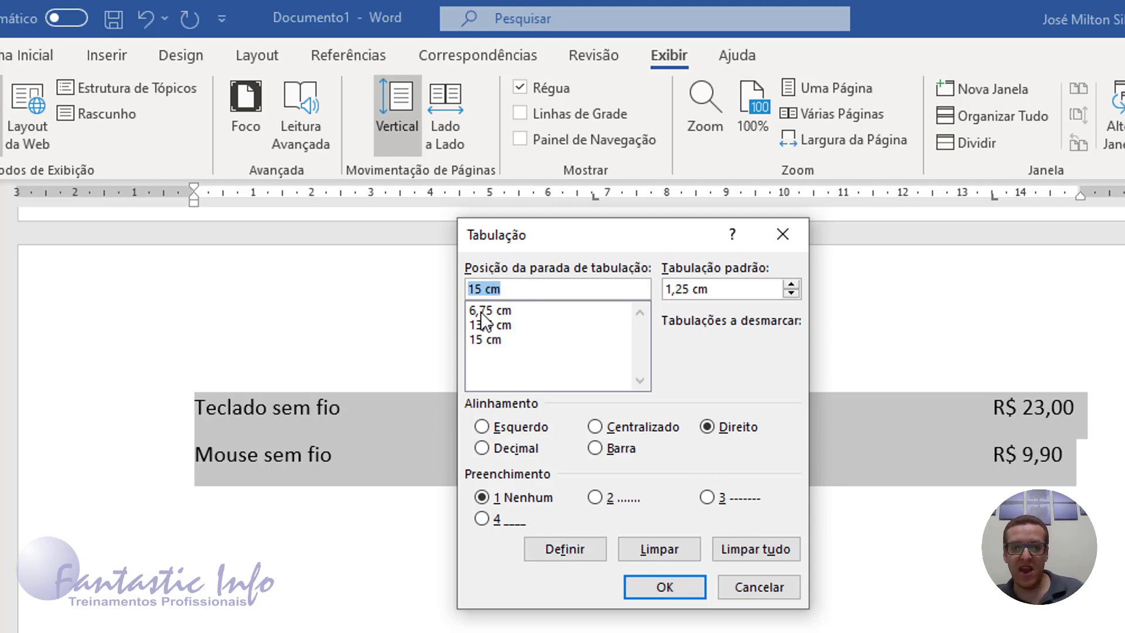
pyautogui.moveTo(636, 240)
pyautogui.mouseDown()
pyautogui.moveTo(371, 318)
pyautogui.moveTo(607, 475)
pyautogui.moveTo(609, 515)
pyautogui.mouseUp()
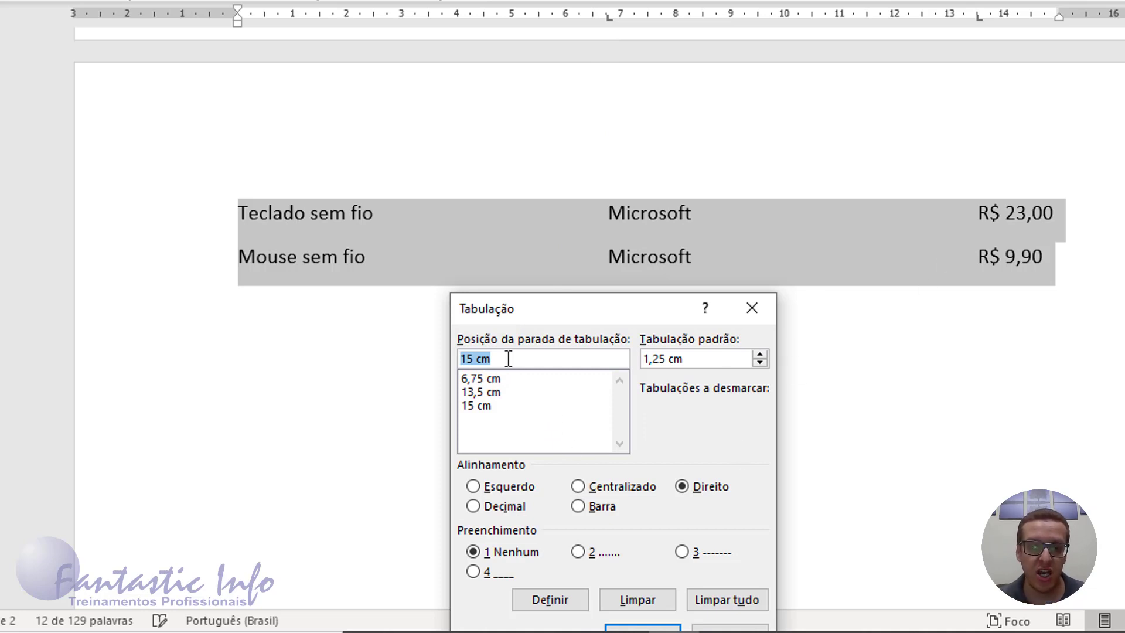
# Step: Add a centered tab stop at 7,5 cm, clear the 6,75 cm stop, and confirm with OK
pyautogui.click(491, 379)
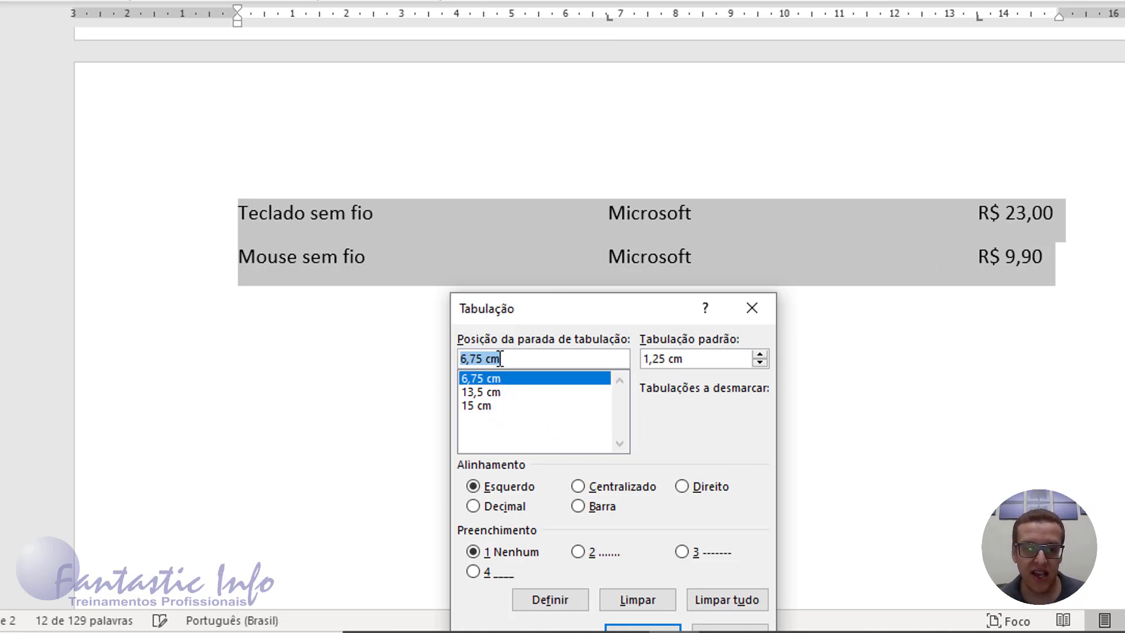
pyautogui.write('7,')
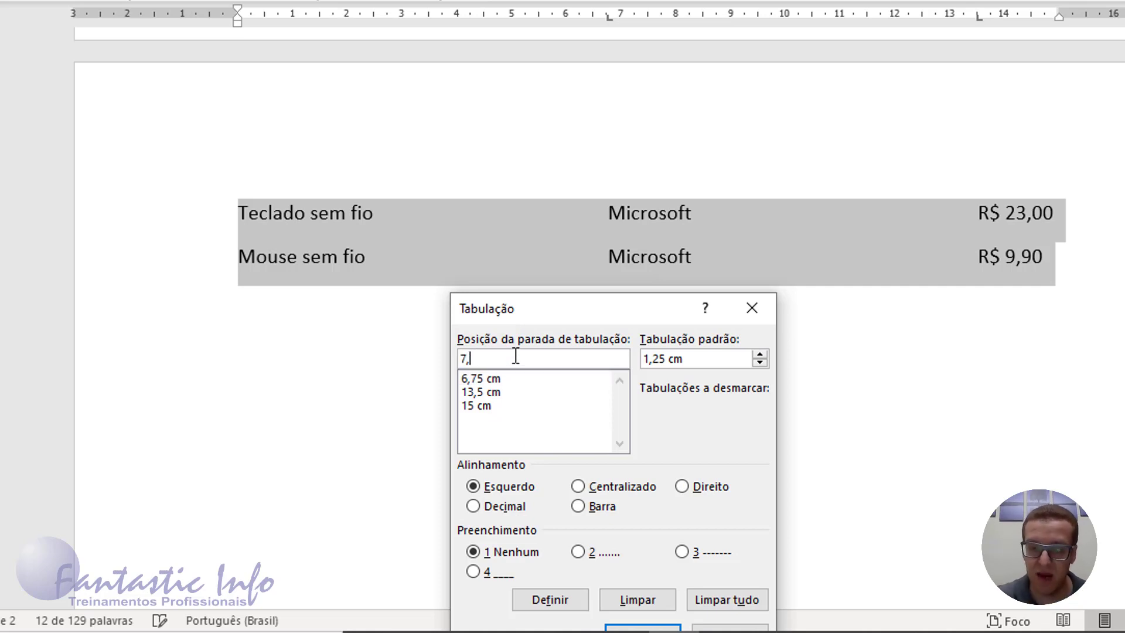
pyautogui.write('5')
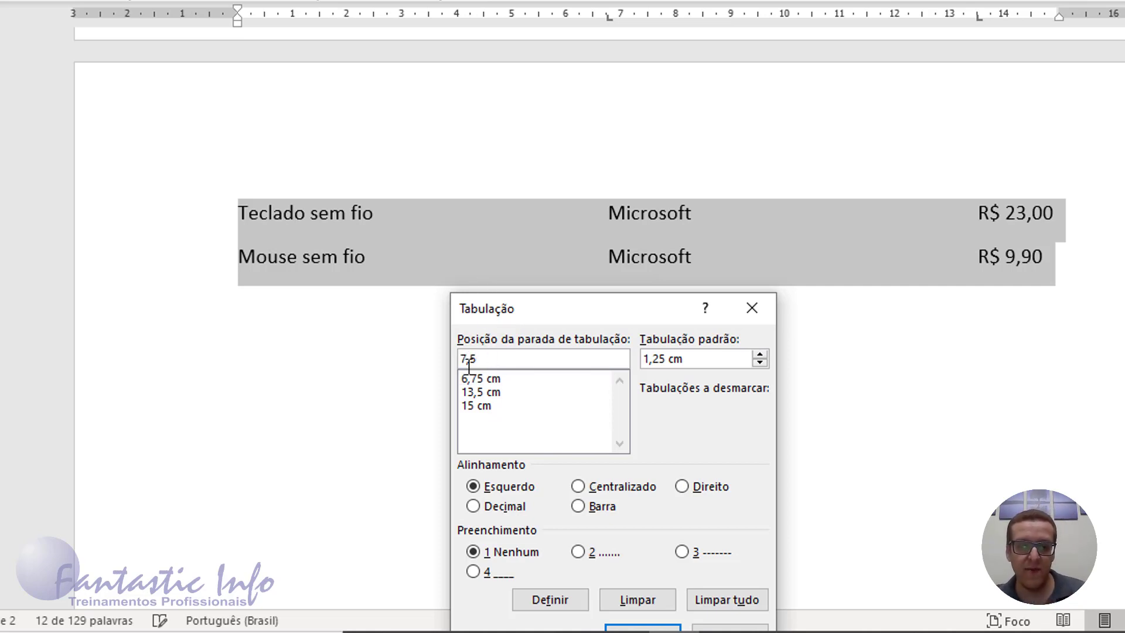
pyautogui.click(600, 486)
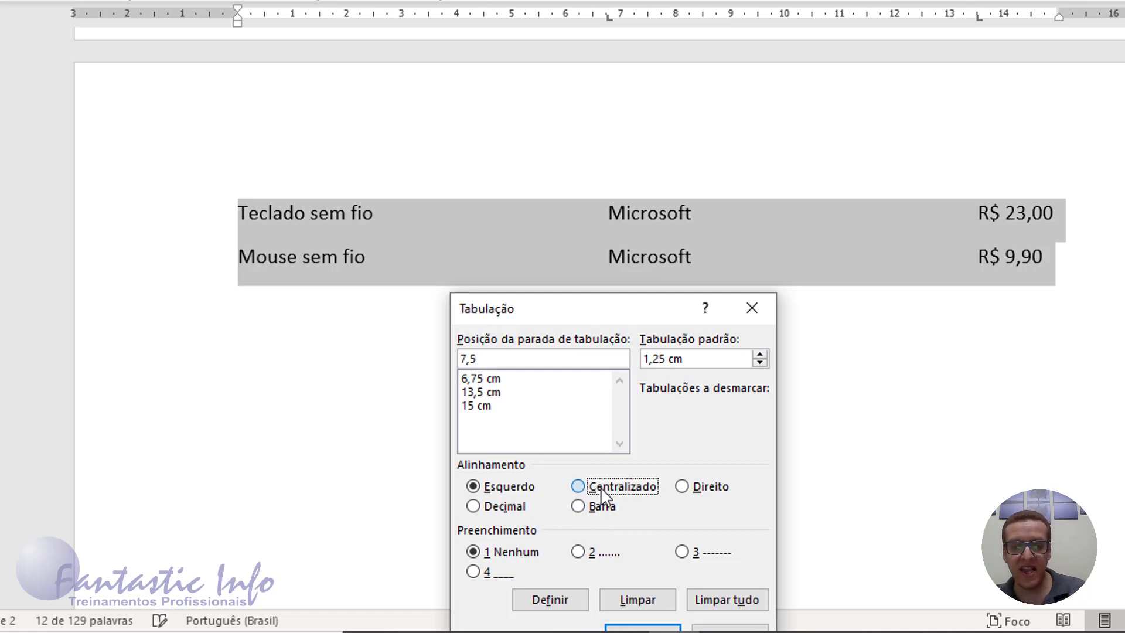
pyautogui.click(562, 602)
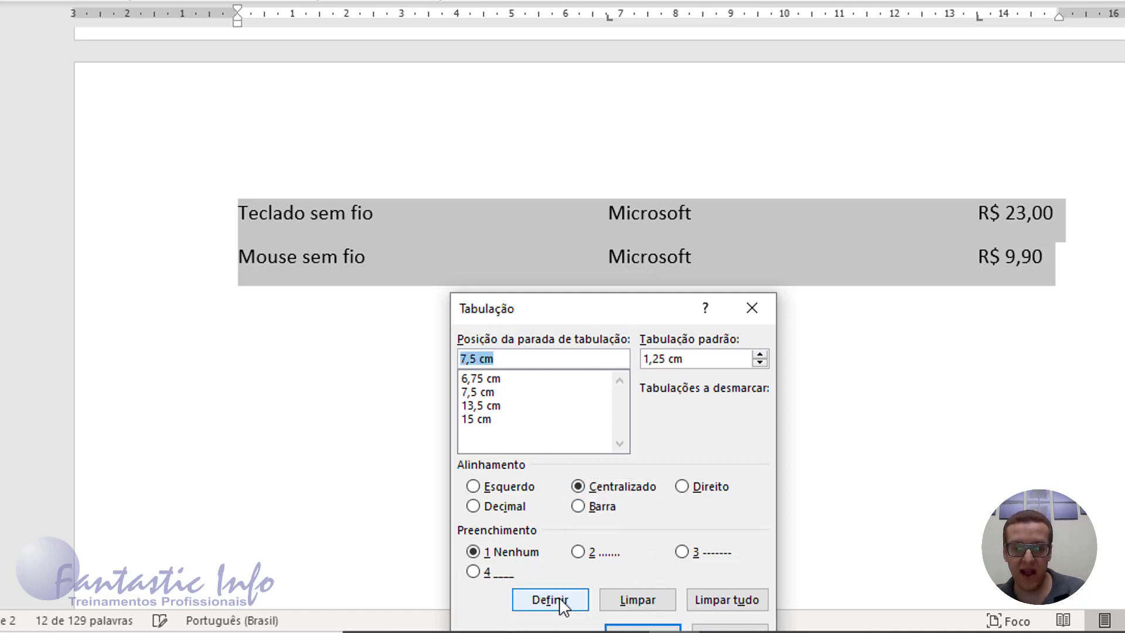
pyautogui.click(482, 380)
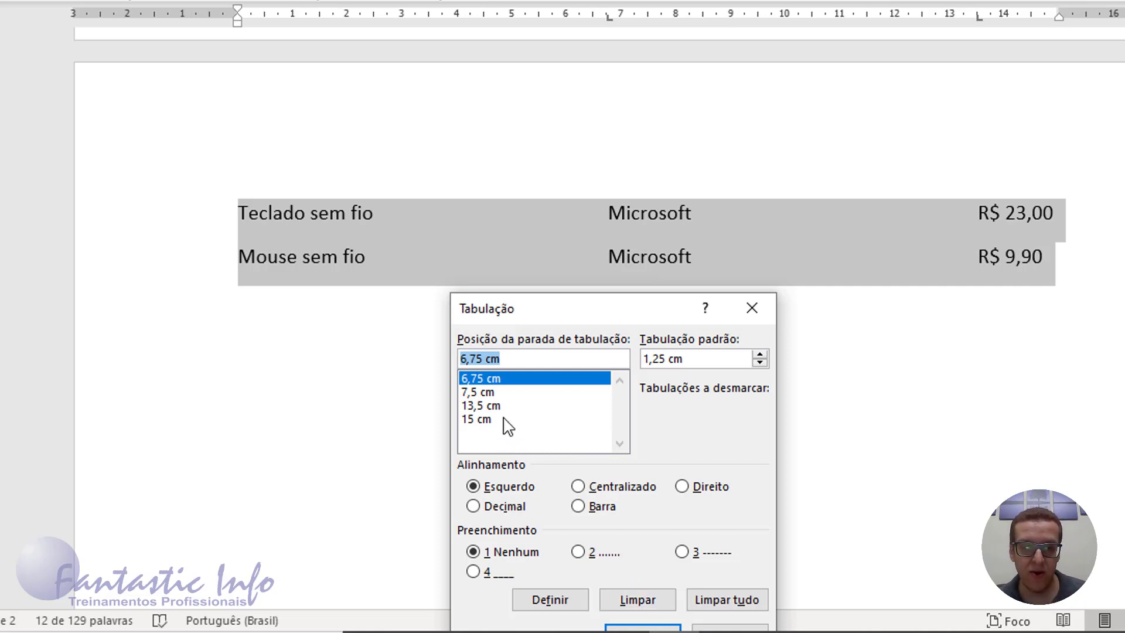
pyautogui.click(639, 600)
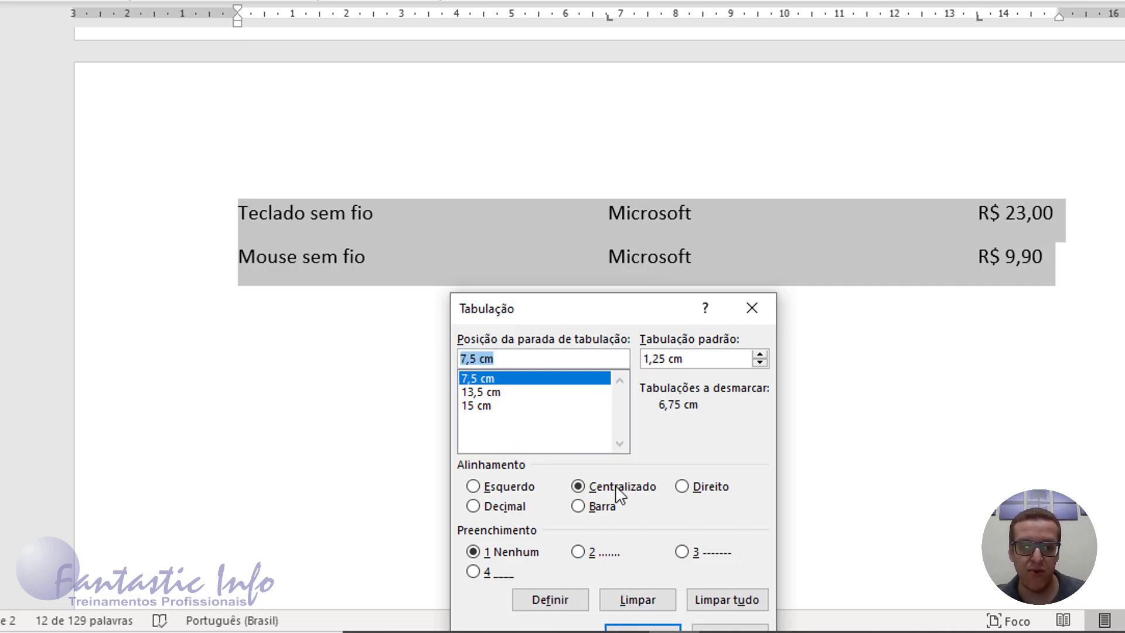
pyautogui.moveTo(597, 308); pyautogui.dragTo(590, 136)
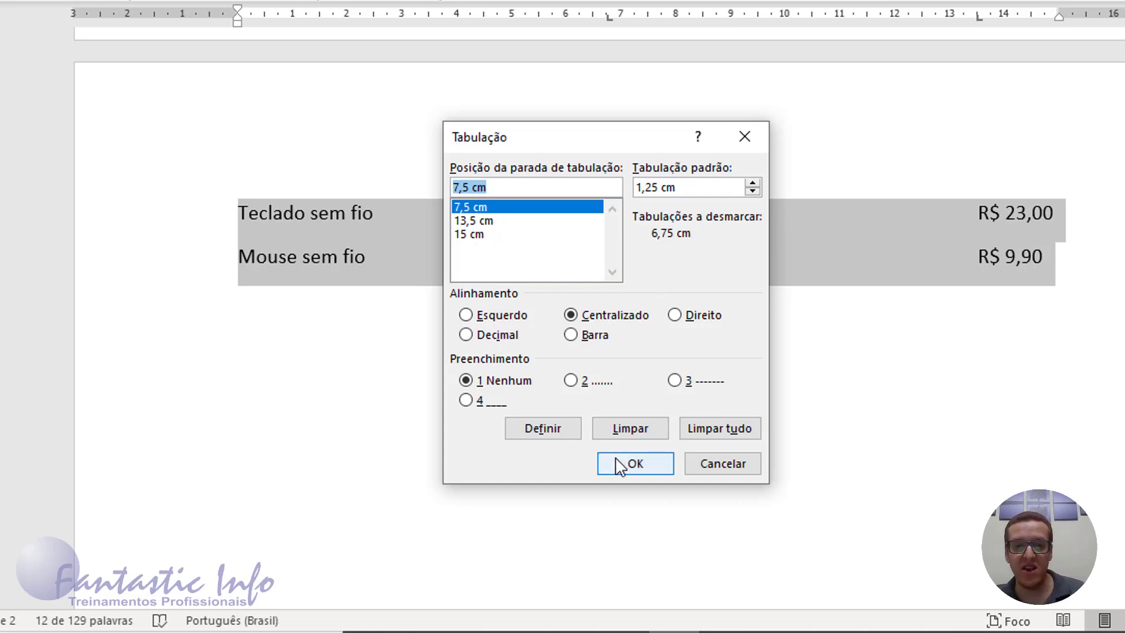
pyautogui.click(628, 463)
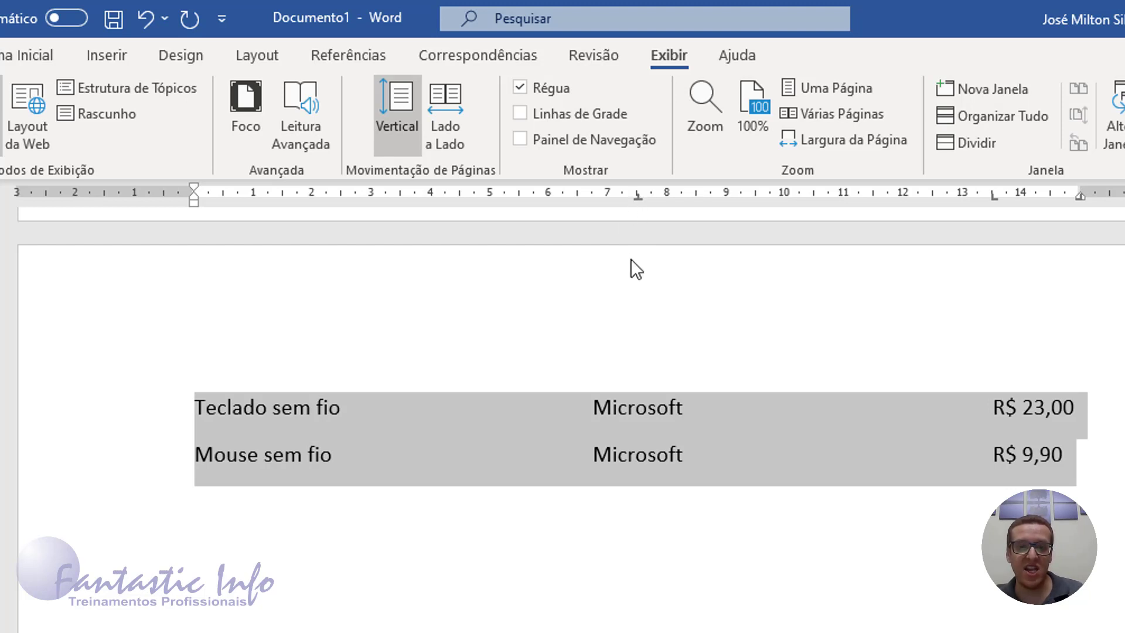
# Step: Put a tab between R$ and each price, then move the R$ stop from 13,5 to about 13 cm
pyautogui.click(991, 195)
pyautogui.click(1024, 410)
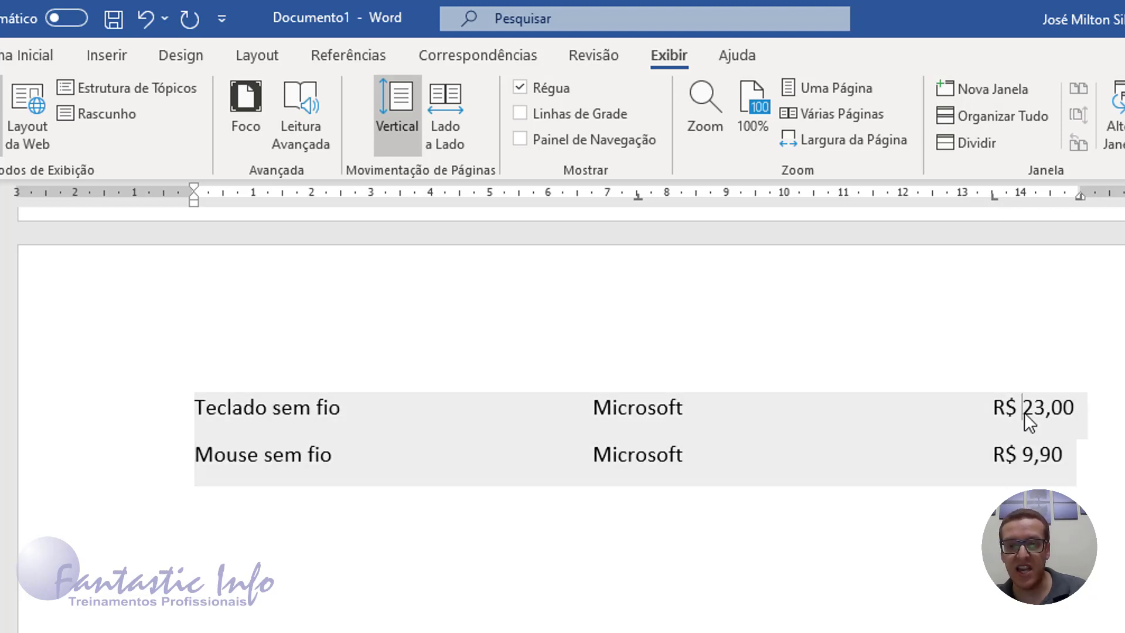
pyautogui.click(1024, 413)
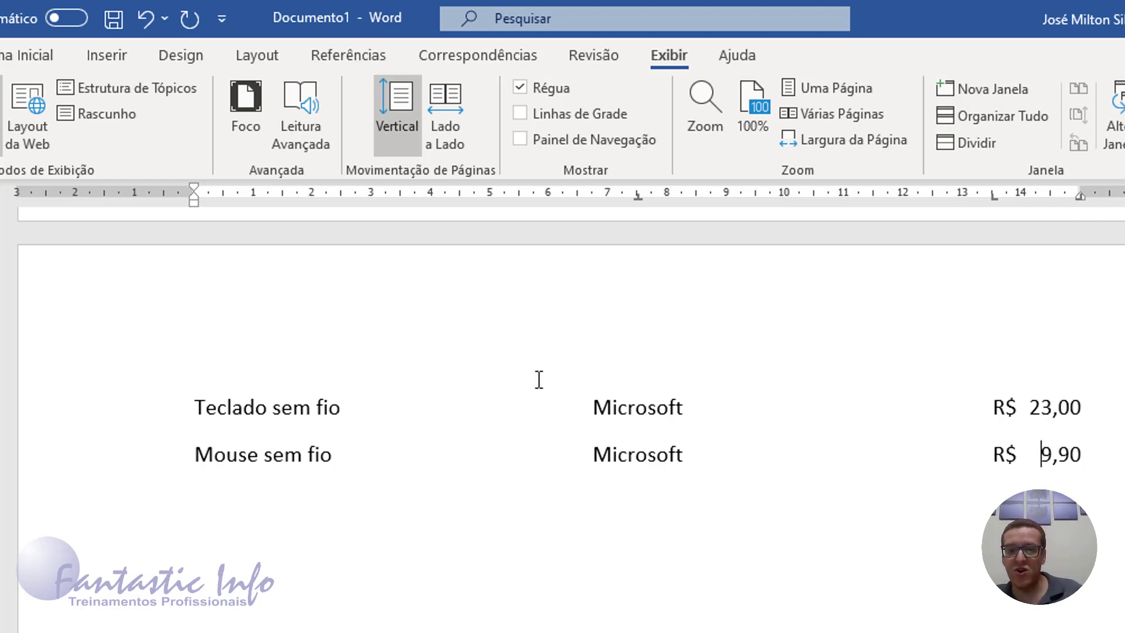
pyautogui.moveTo(123, 405); pyautogui.dragTo(132, 452)
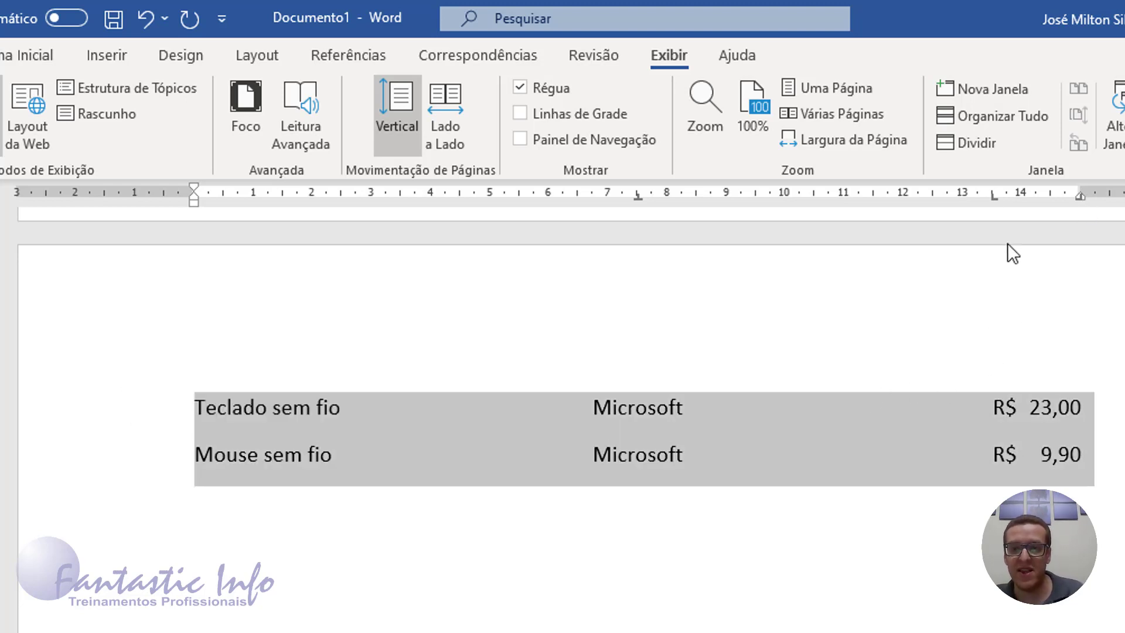
pyautogui.moveTo(994, 200); pyautogui.dragTo(964, 203)
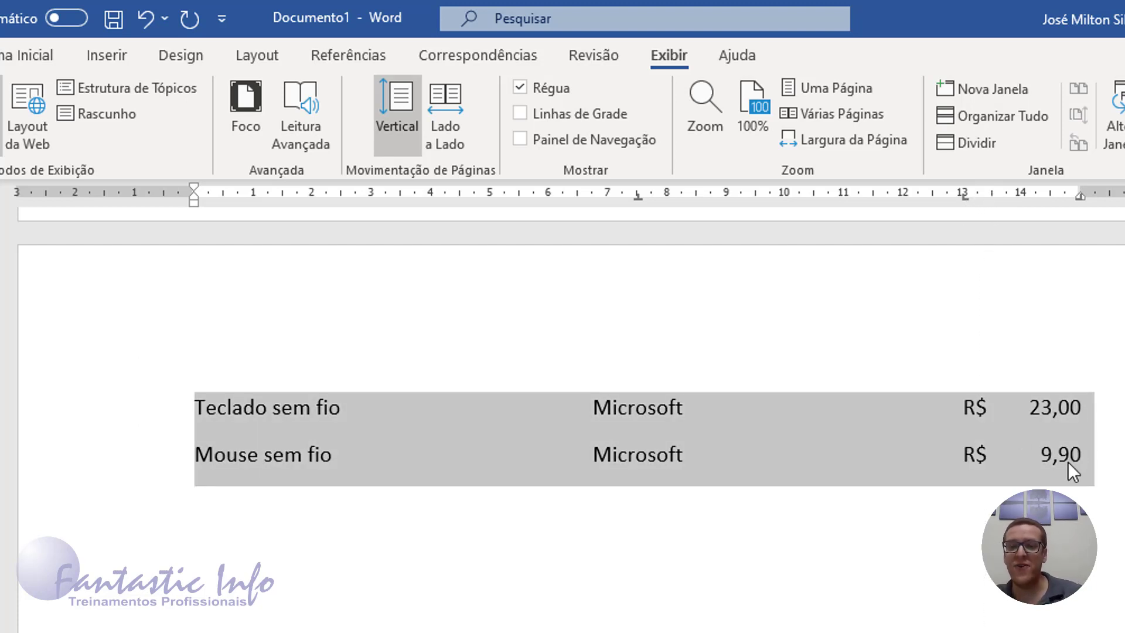
pyautogui.click(1091, 454)
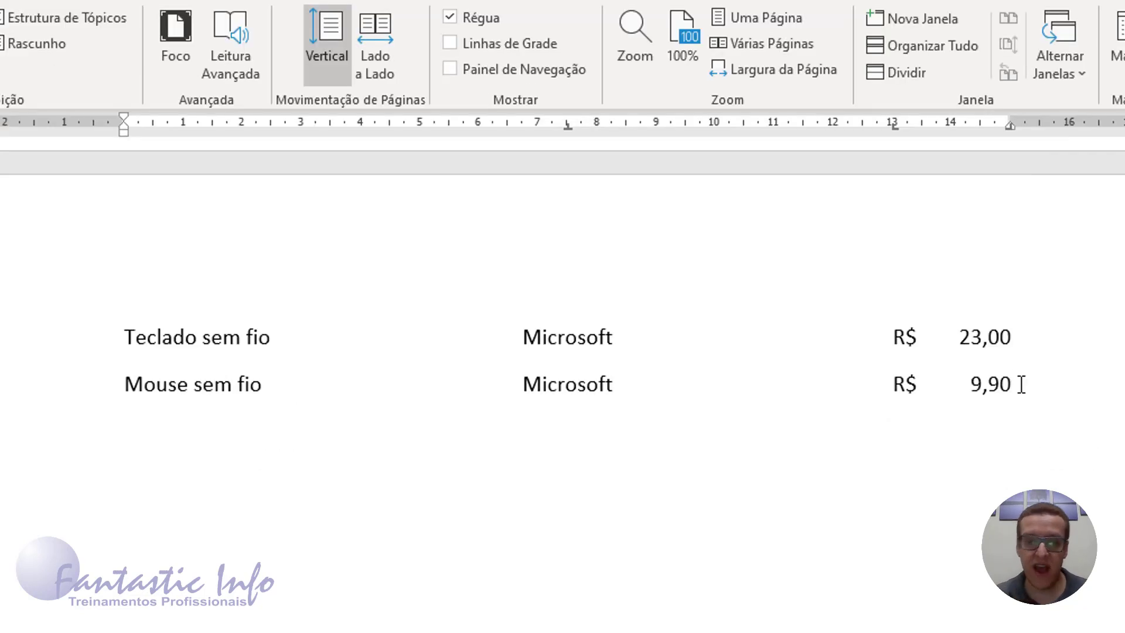
# Step: Add a tab-separated third row: Monitor, Samsung, R$, 350,00
pyautogui.press('Return')
pyautogui.write('Mon')
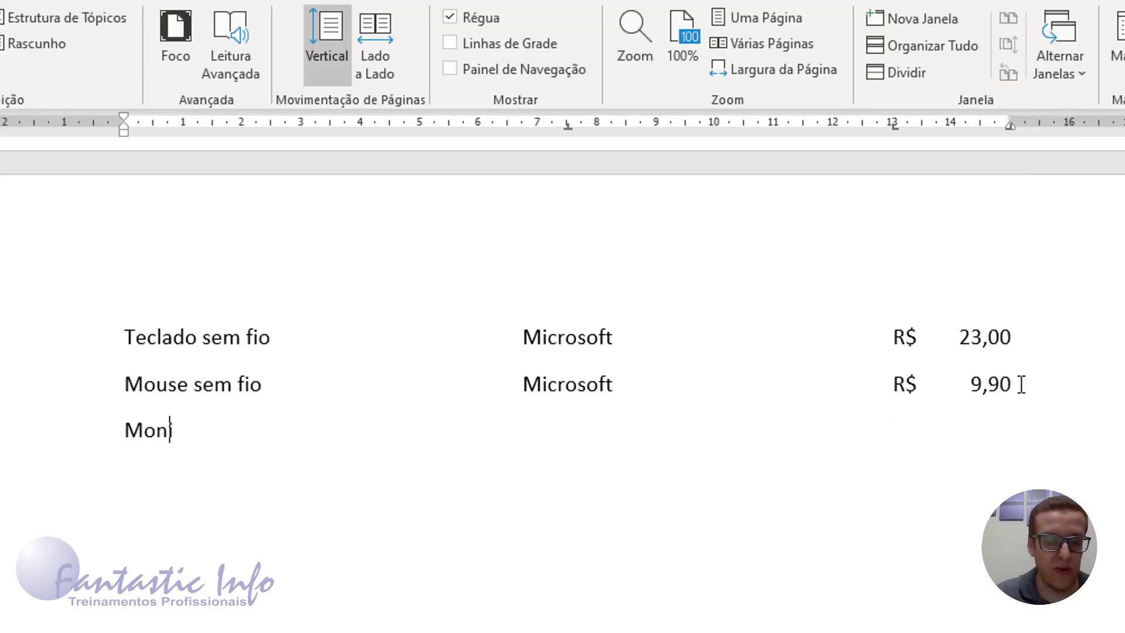
pyautogui.write('itor')
pyautogui.press('Tab')
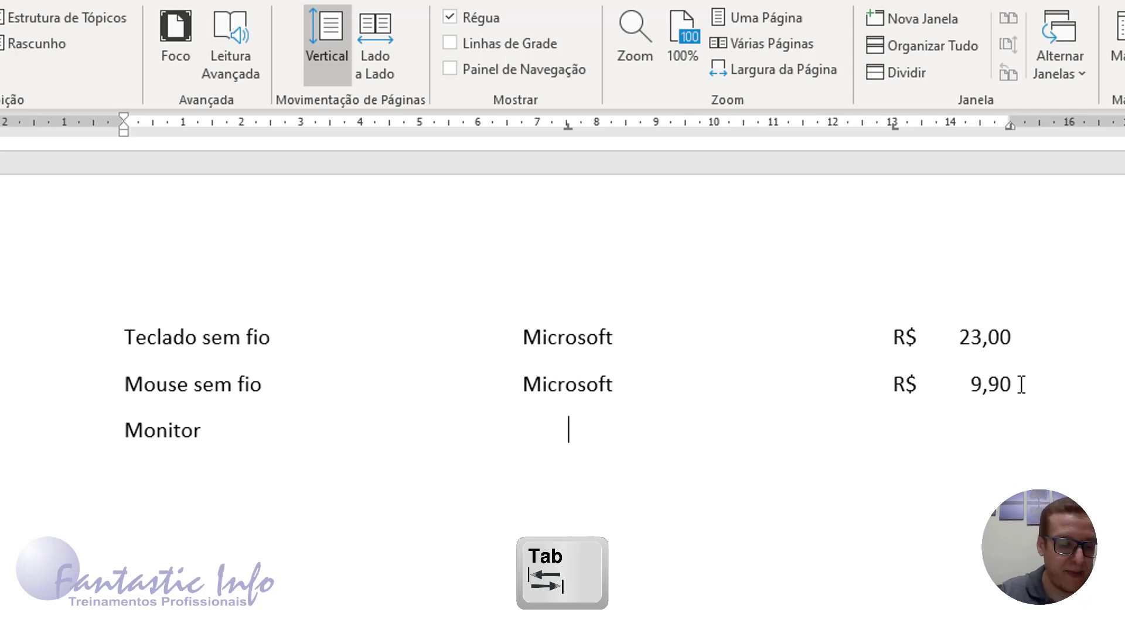
pyautogui.write('Sa')
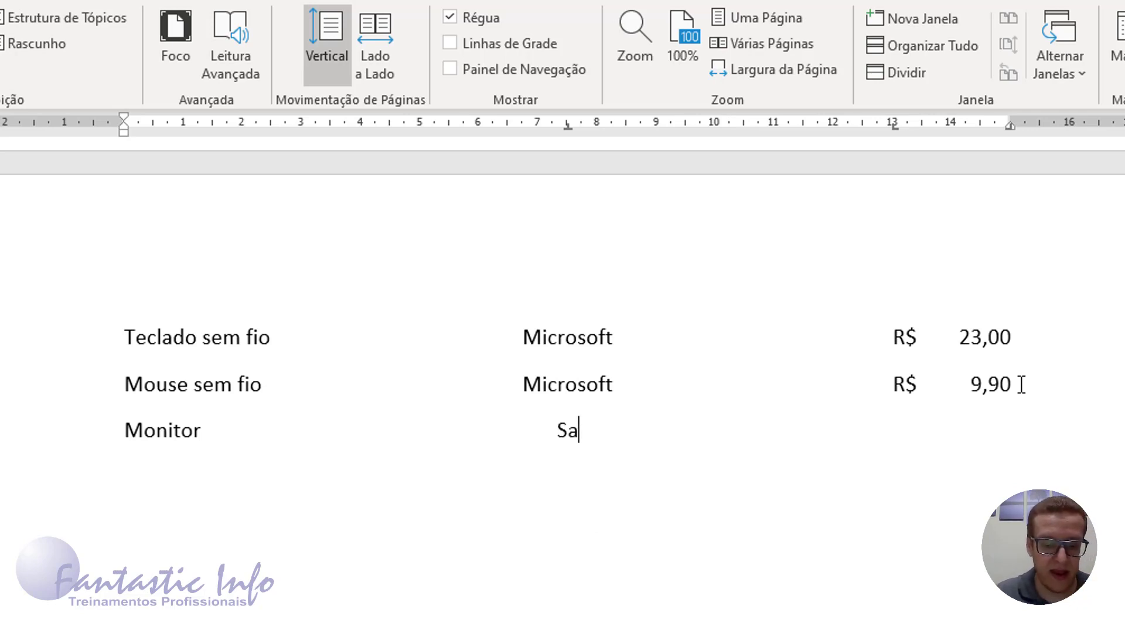
pyautogui.write('msung')
pyautogui.press('Tab')
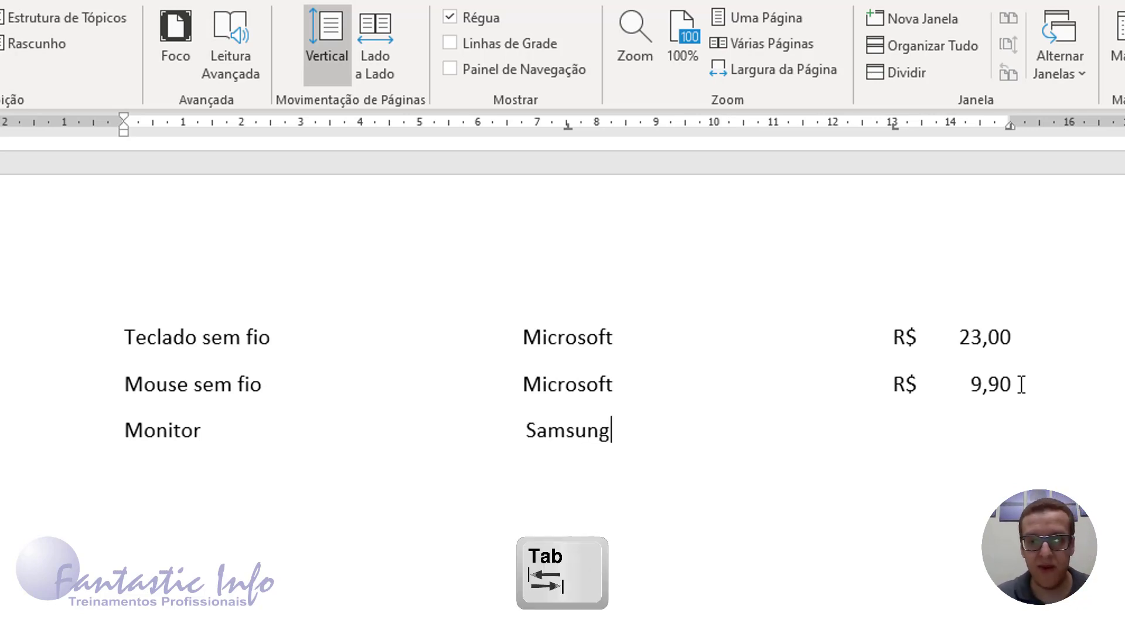
pyautogui.write('R$')
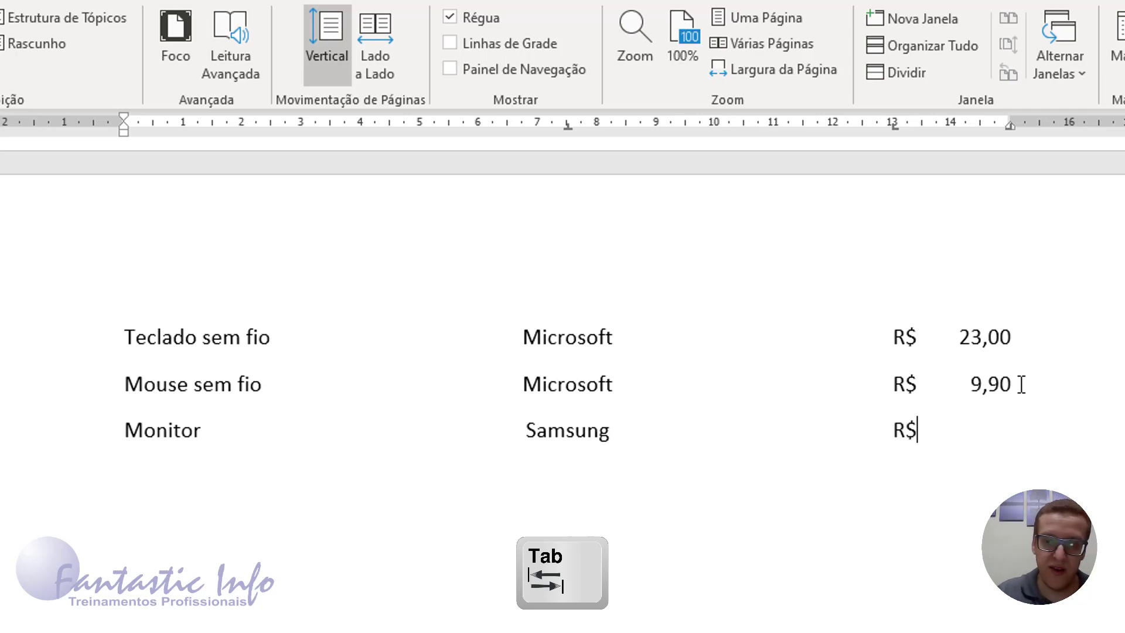
pyautogui.press('Tab')
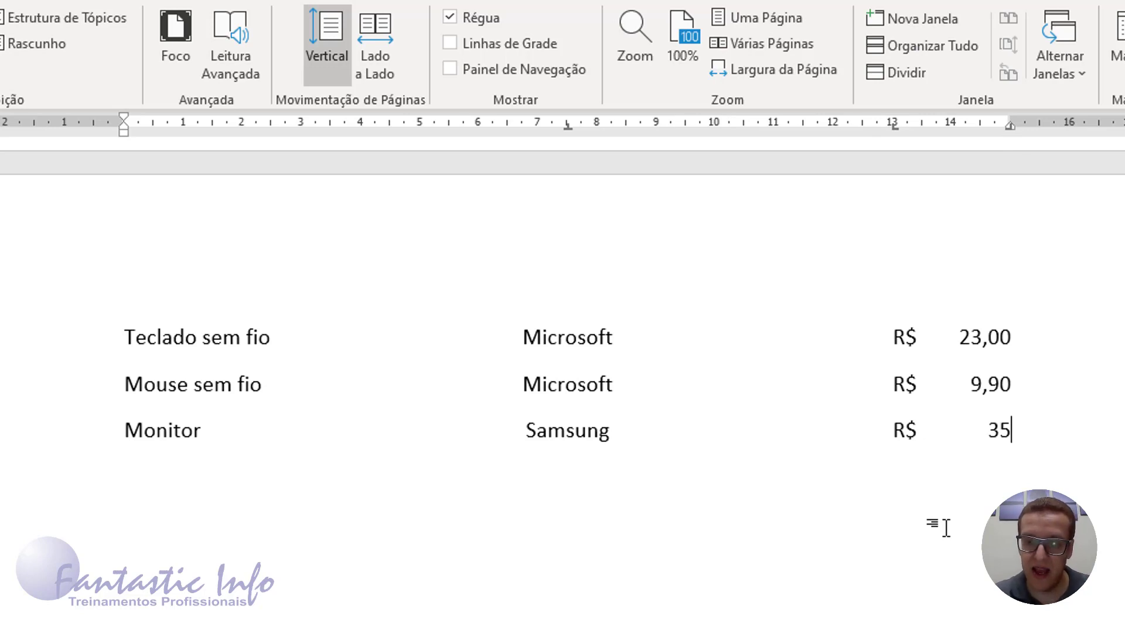
pyautogui.write('0,00')
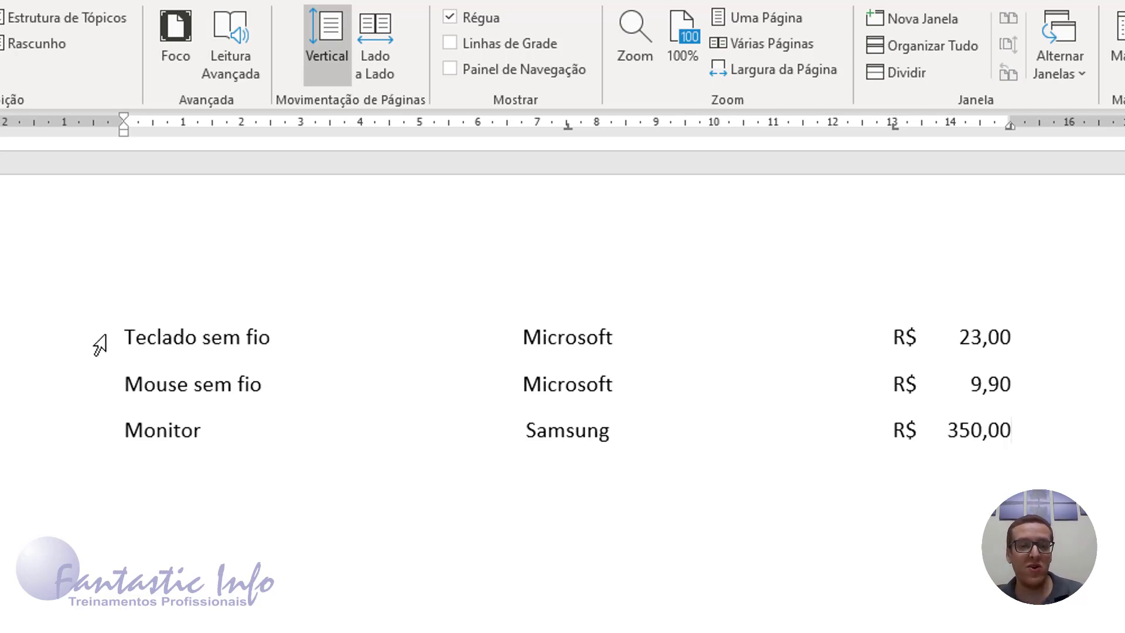
# Step: On the three product rows, give the 7,5 cm and 13 cm tab stops dotted leader fill 2
pyautogui.moveTo(126, 332); pyautogui.dragTo(1042, 450)
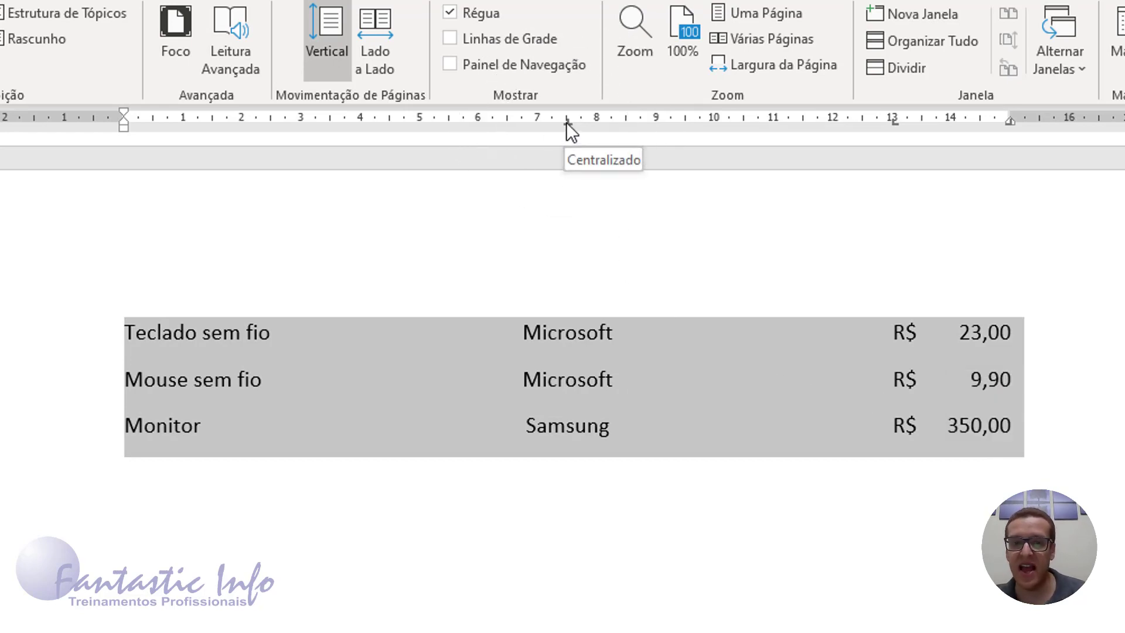
pyautogui.doubleClick(566, 122)
pyautogui.click(433, 330)
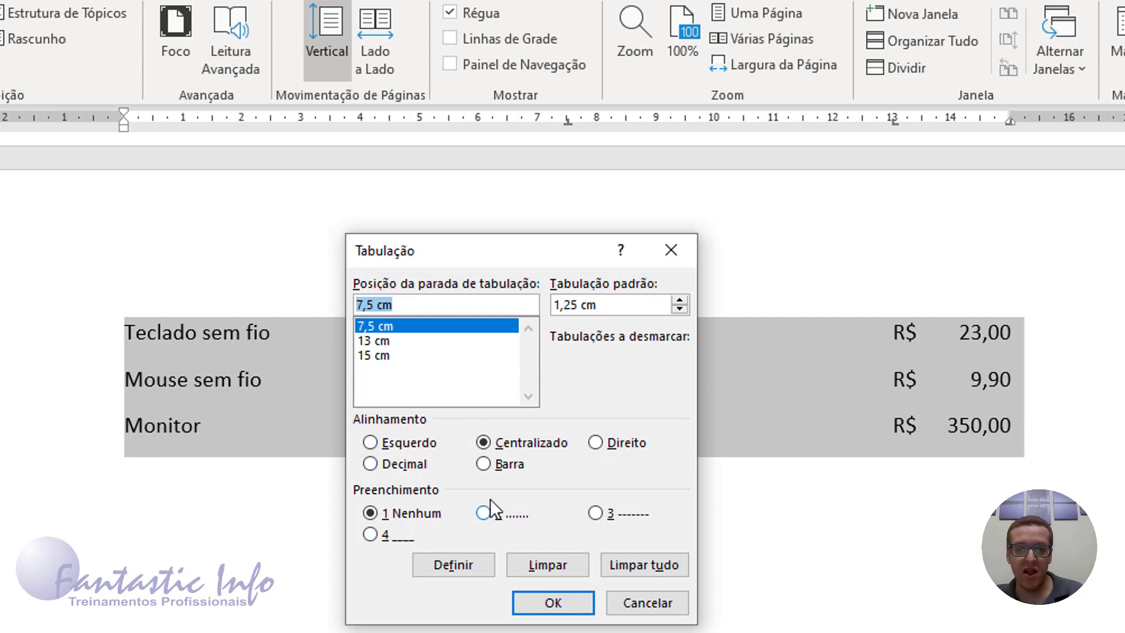
pyautogui.click(483, 513)
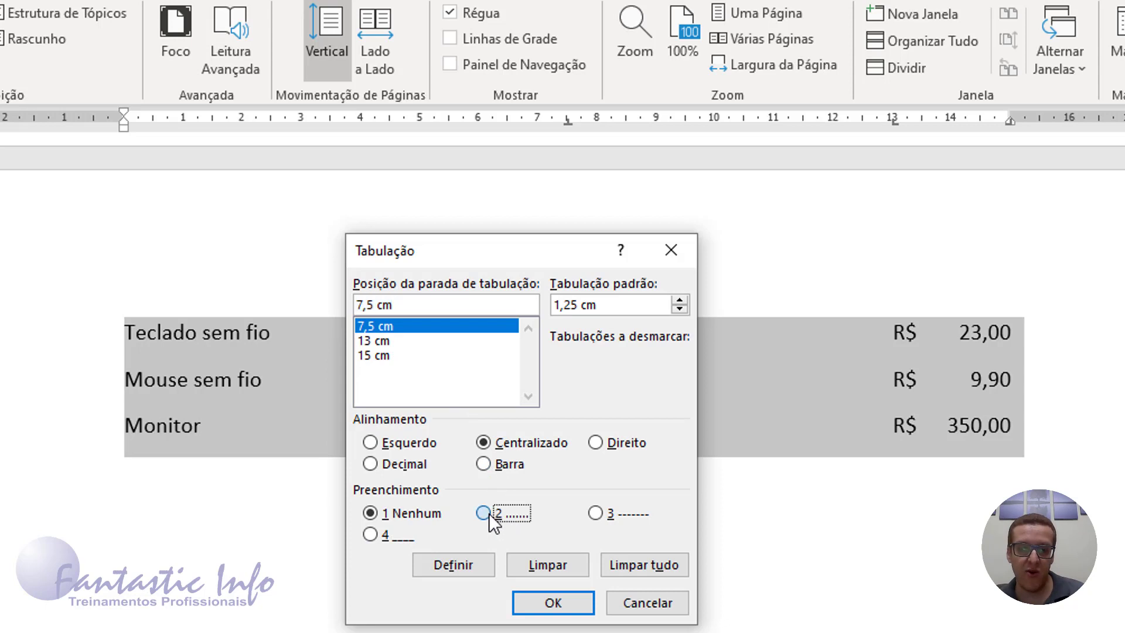
pyautogui.click(453, 565)
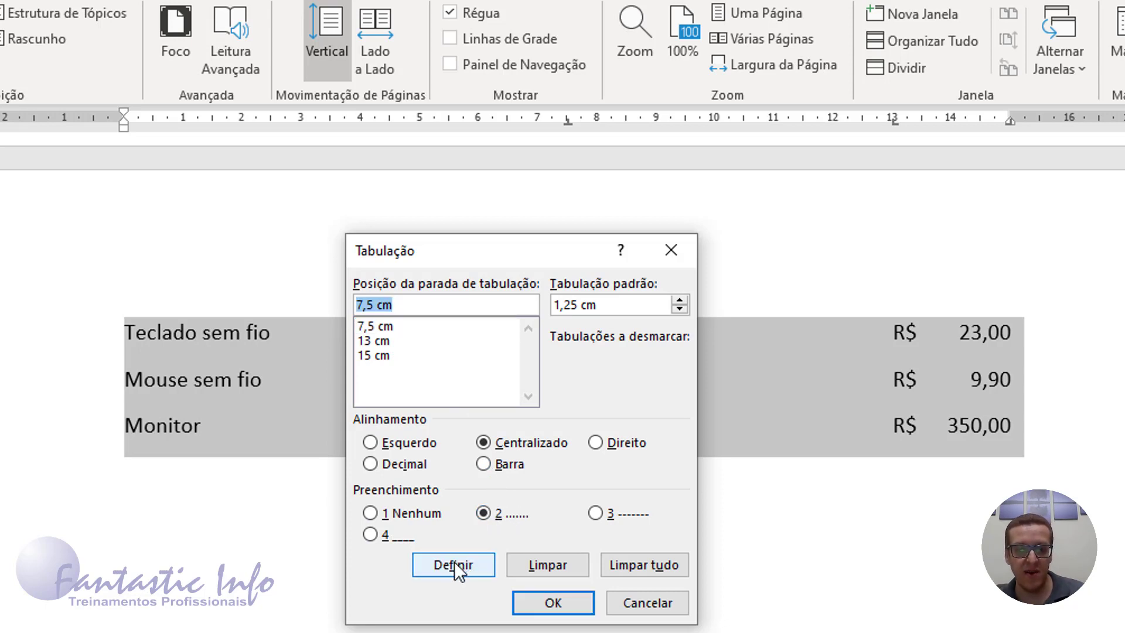
pyautogui.click(396, 340)
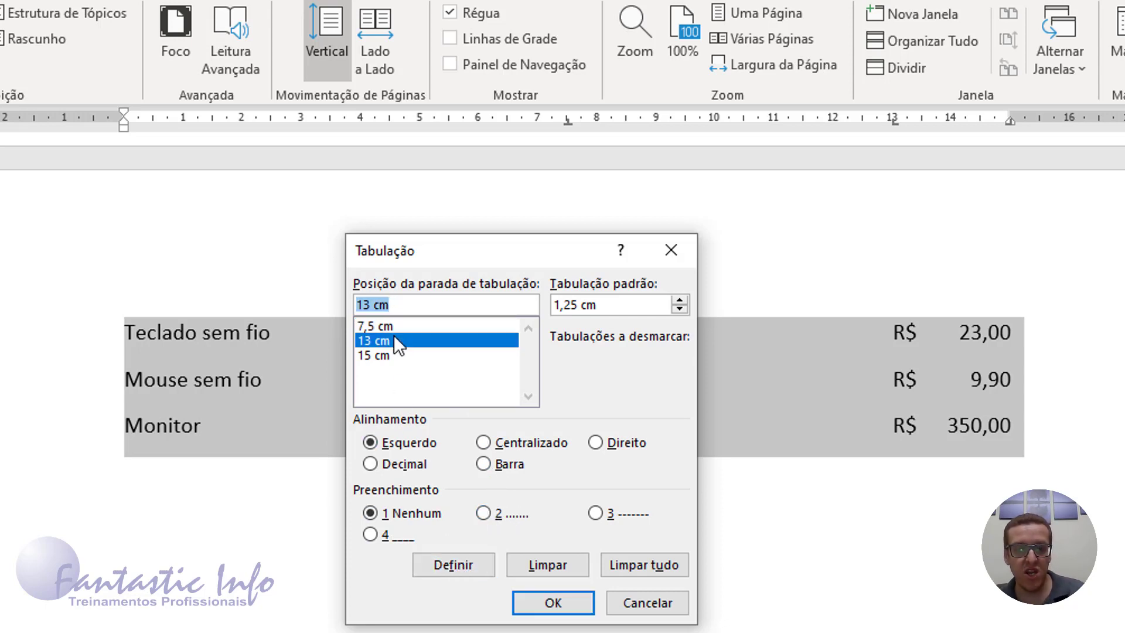
pyautogui.click(483, 514)
pyautogui.click(462, 566)
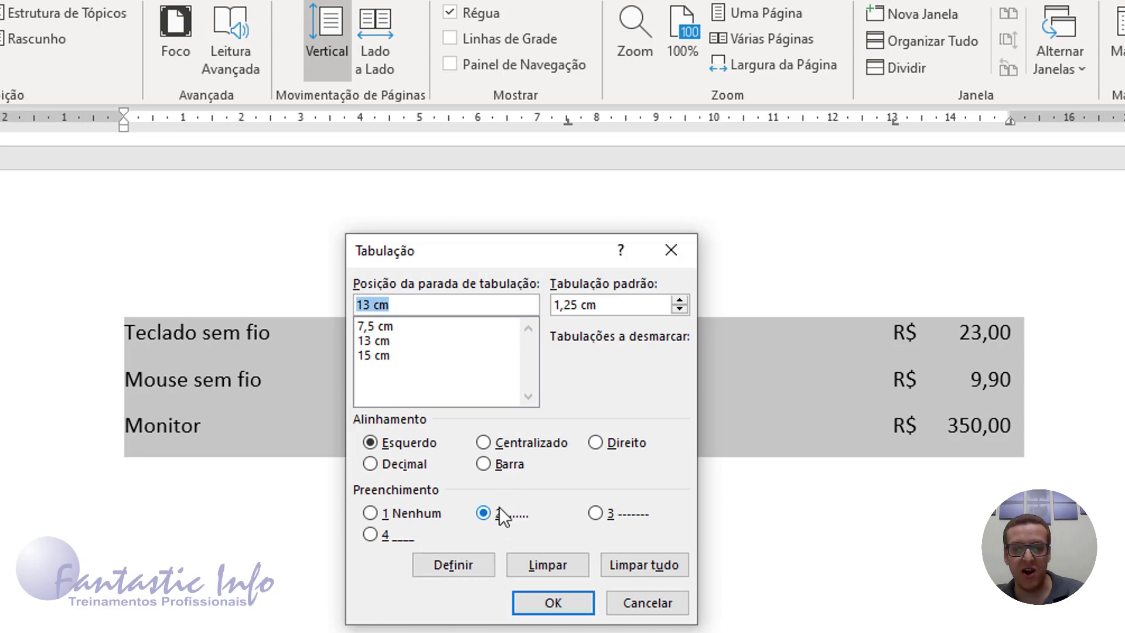
pyautogui.click(557, 606)
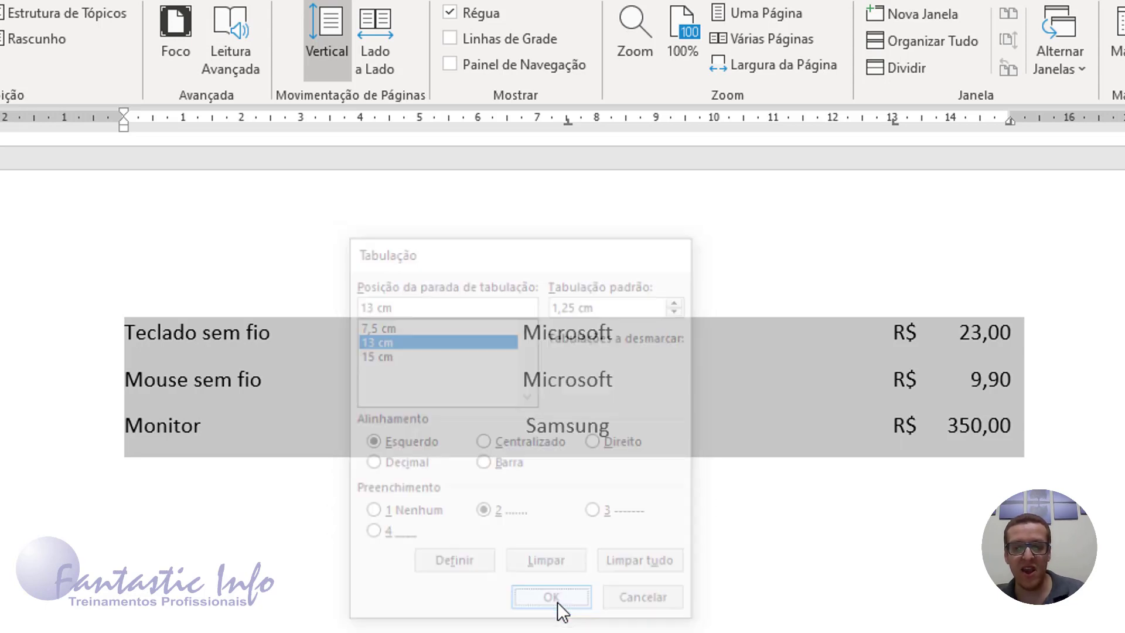
pyautogui.click(727, 486)
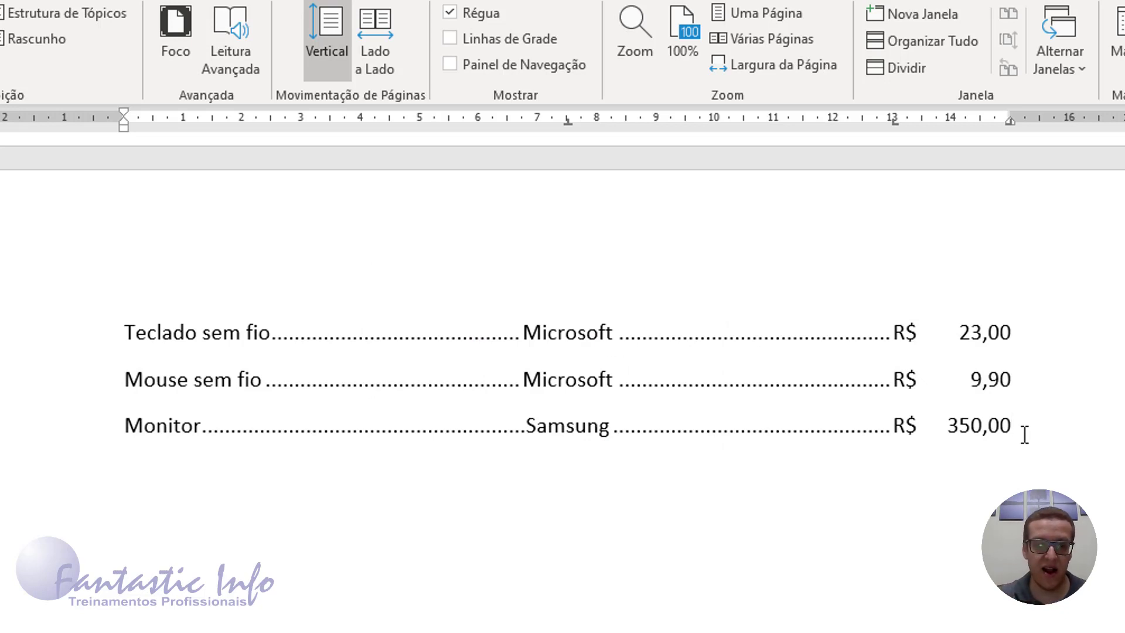
# Step: Start a new row with 'Impressora Jato de Tinta' and the brand 'Epson' after a tab
pyautogui.press('Return')
pyautogui.write('Imp')
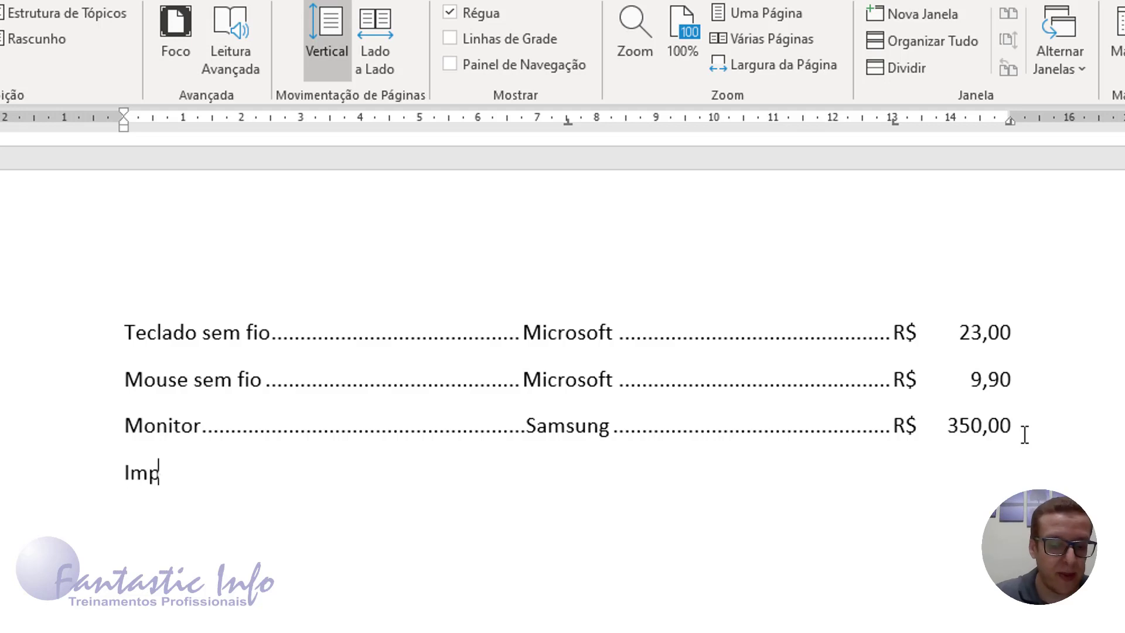
pyautogui.write('ressora ')
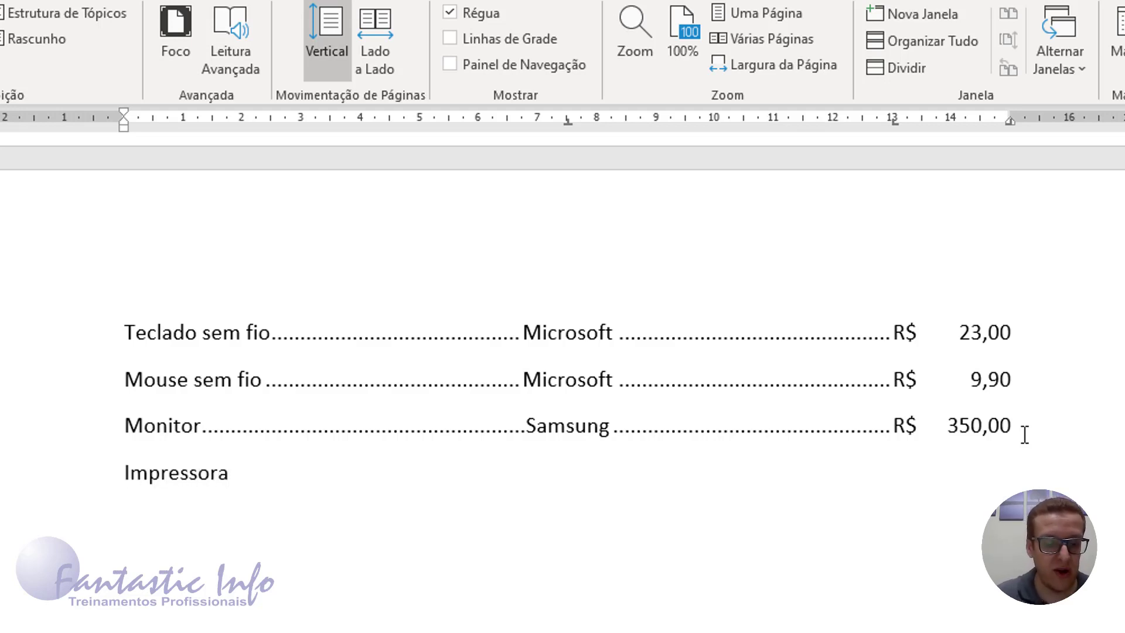
pyautogui.write('Jato')
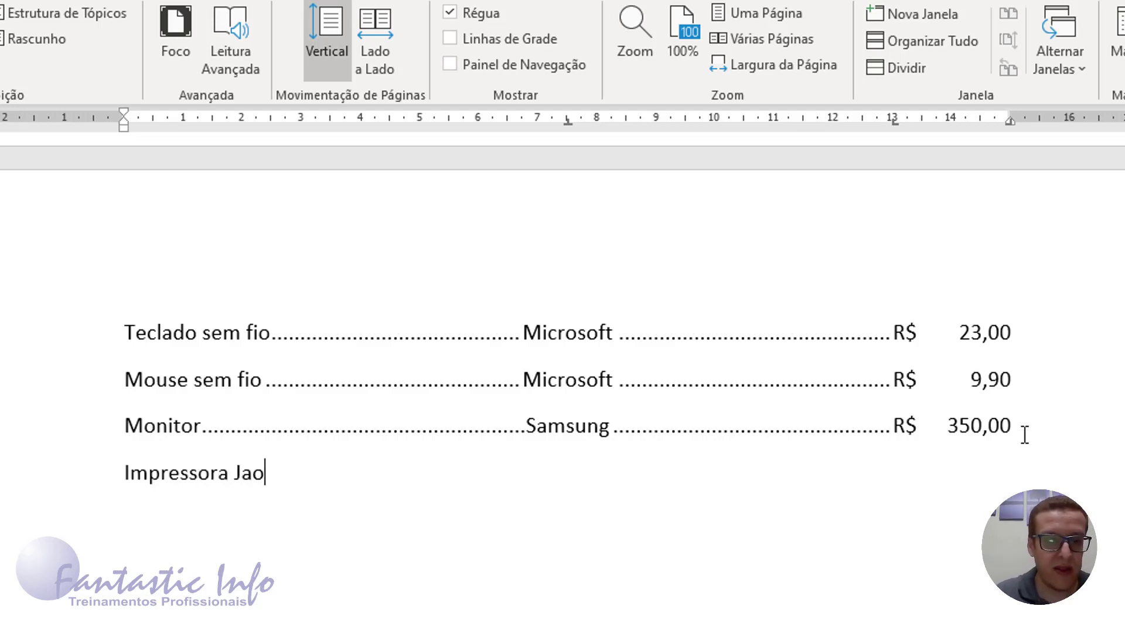
pyautogui.press('BackSpace')
pyautogui.write('to de Ti')
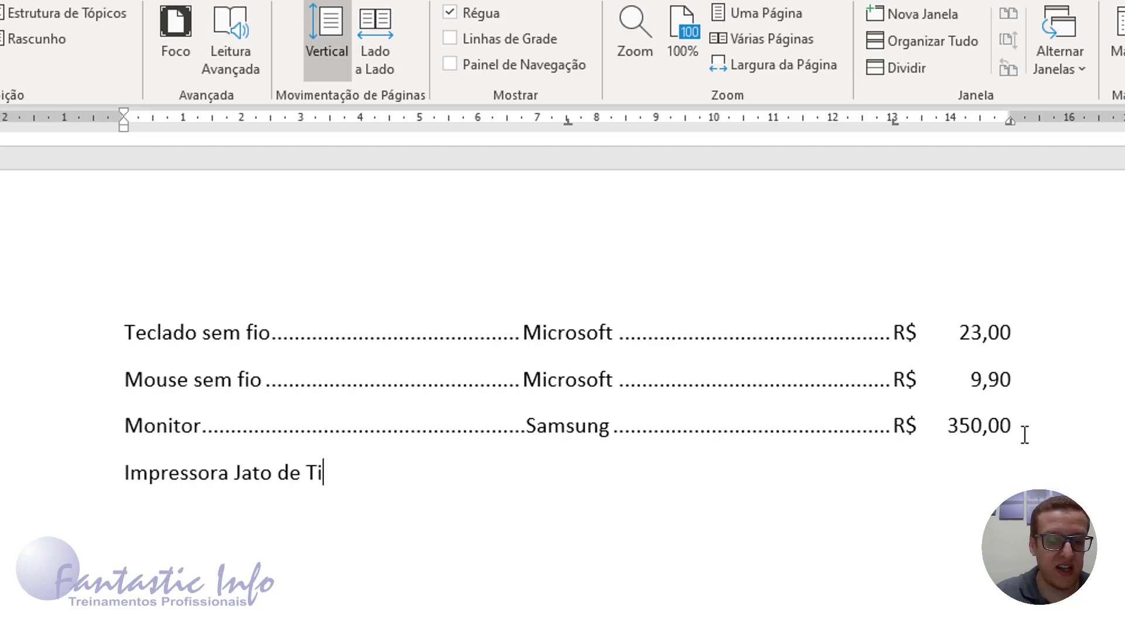
pyautogui.write('nta')
pyautogui.press('Tab')
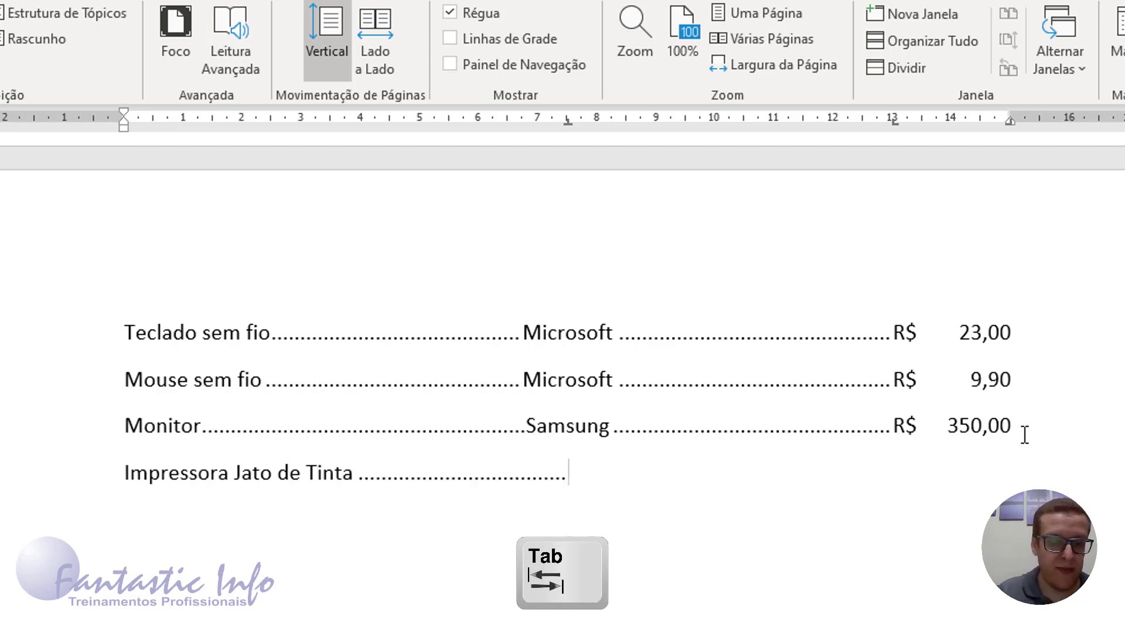
pyautogui.write('Ep')
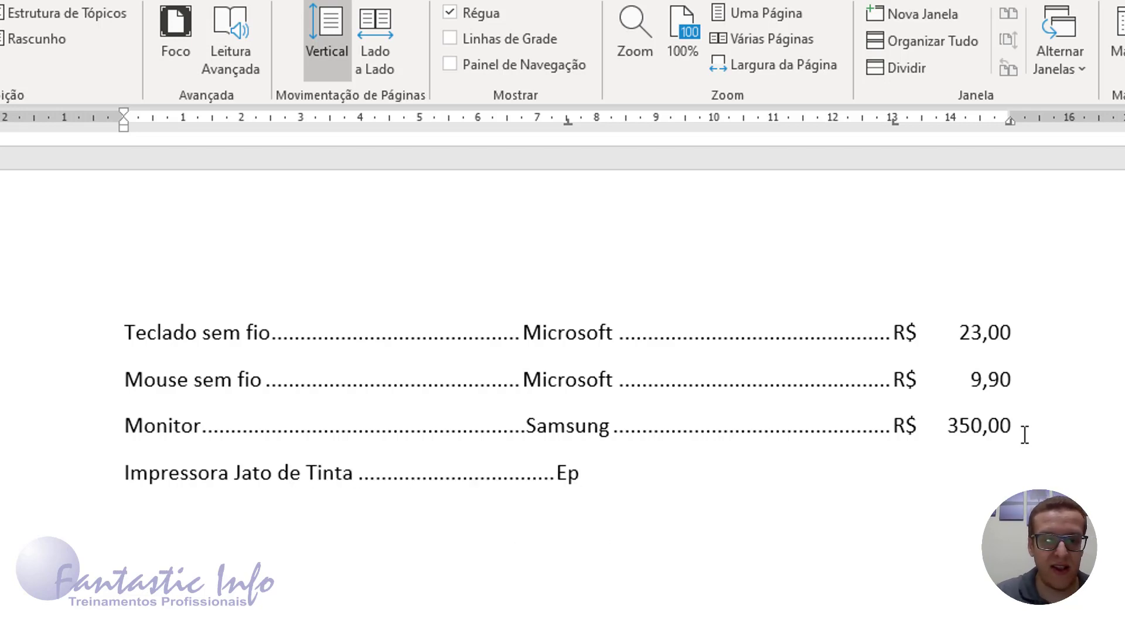
pyautogui.write('o')
pyautogui.press('BackSpace')
pyautogui.write('son')
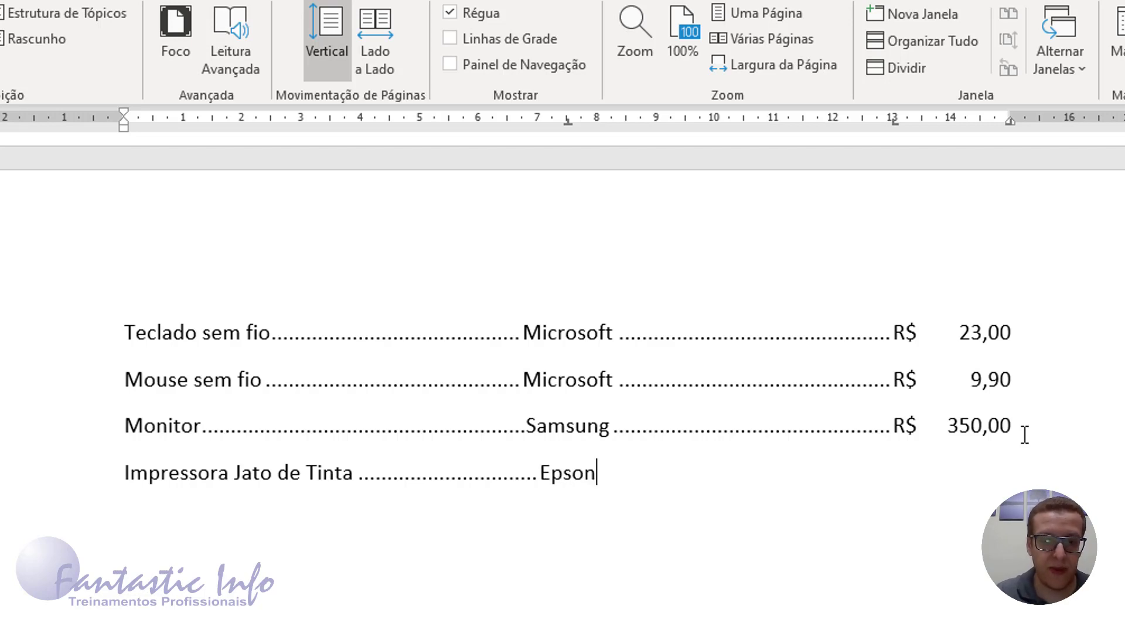
# Step: Add 'R$' and the price 1.200,00 at the following tab stops on the new row
pyautogui.press('Tab')
pyautogui.write('R$')
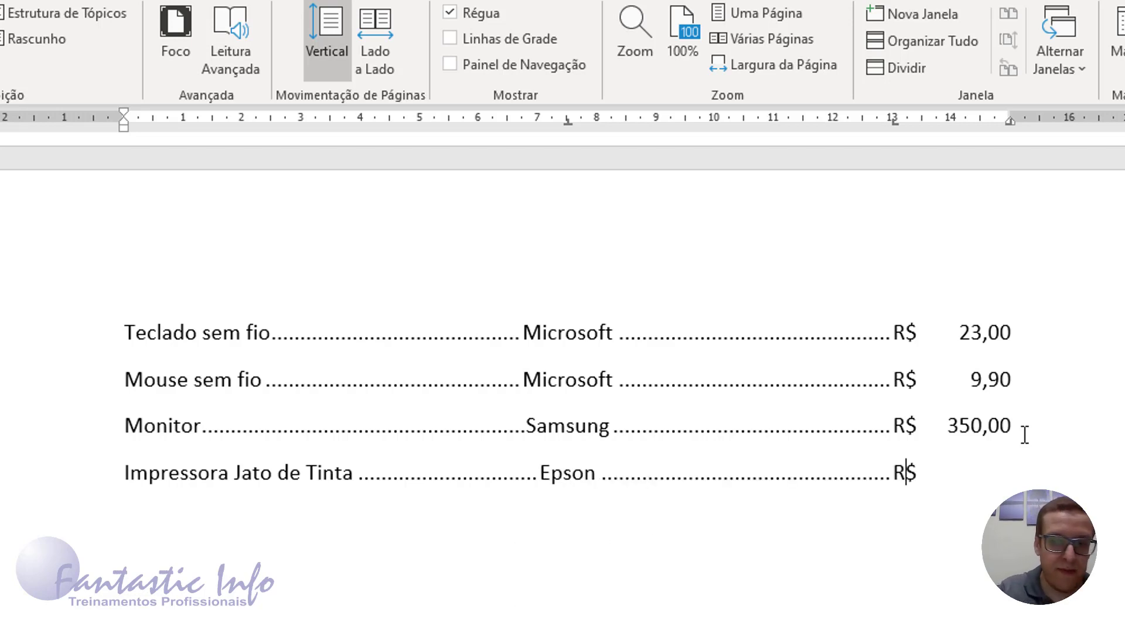
pyautogui.press('Tab')
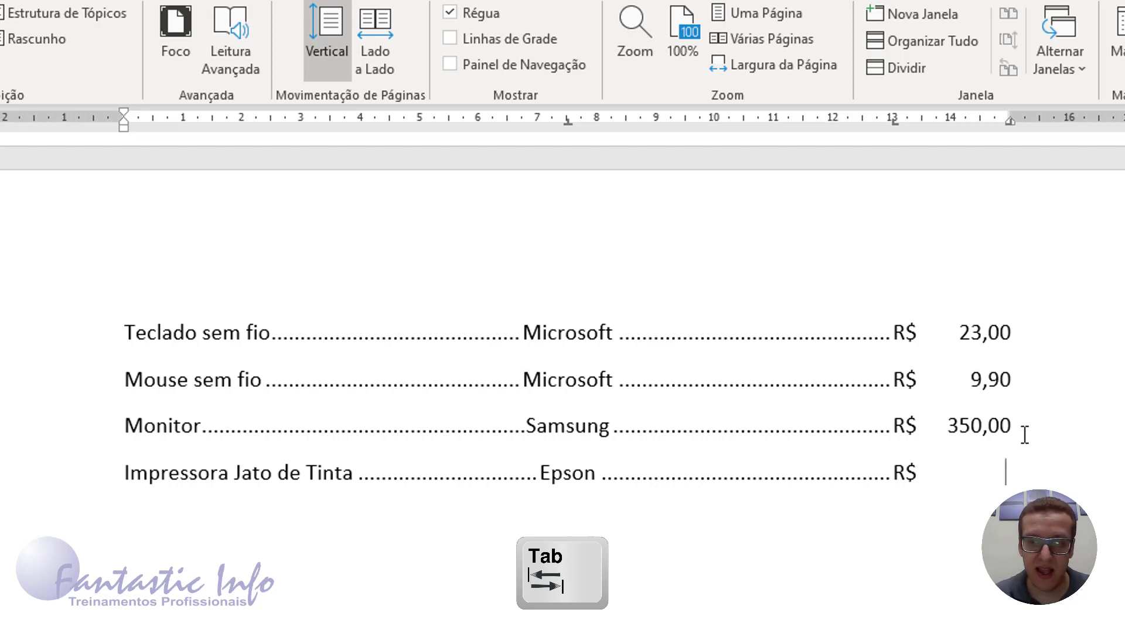
pyautogui.write('1')
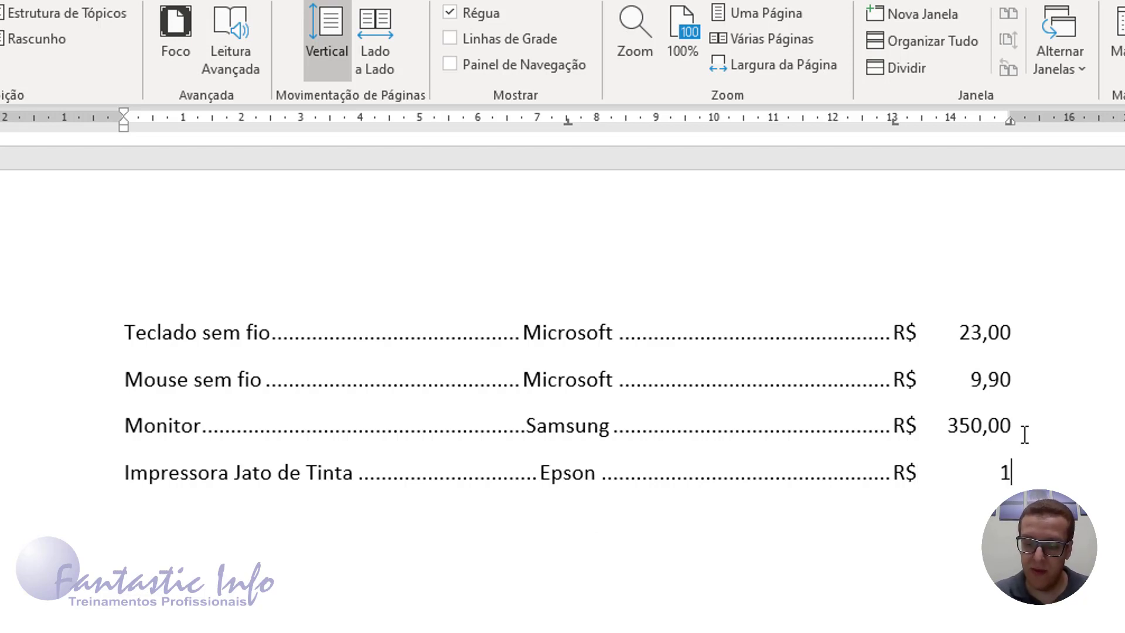
pyautogui.write(',200')
pyautogui.press('BackSpace')
pyautogui.press('BackSpace')
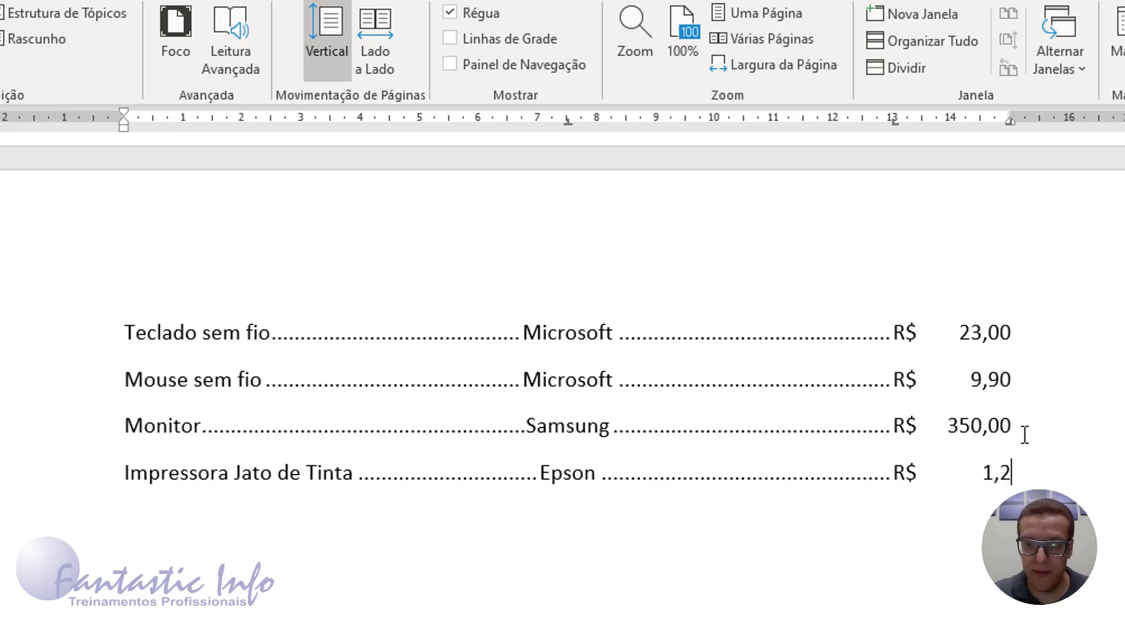
pyautogui.press('BackSpace')
pyautogui.press('BackSpace')
pyautogui.write('.200')
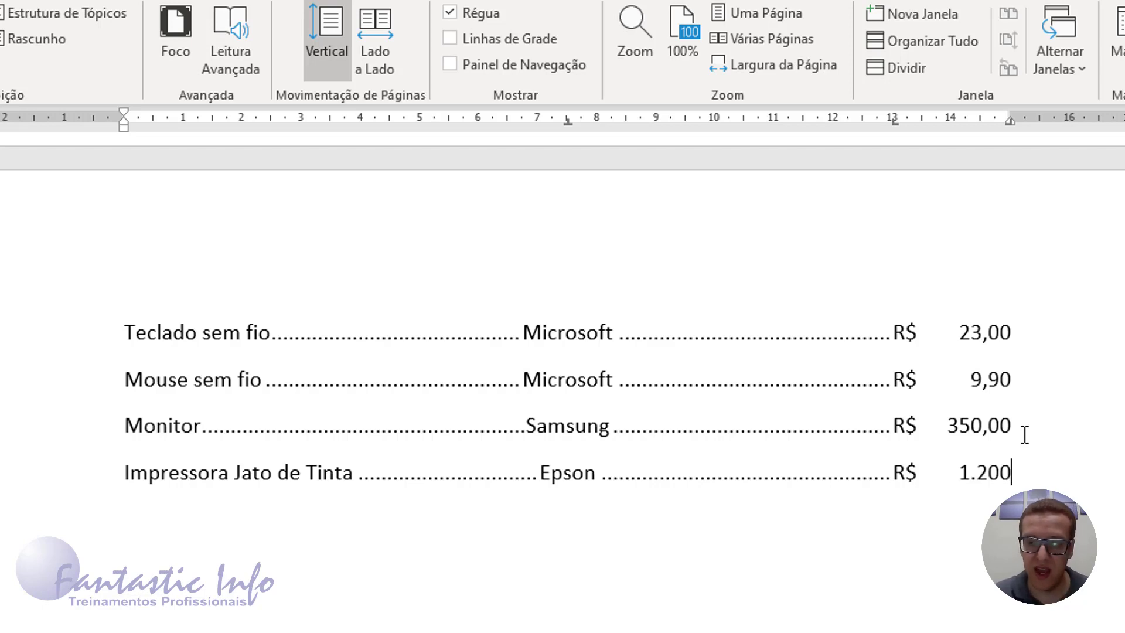
pyautogui.write(',00')
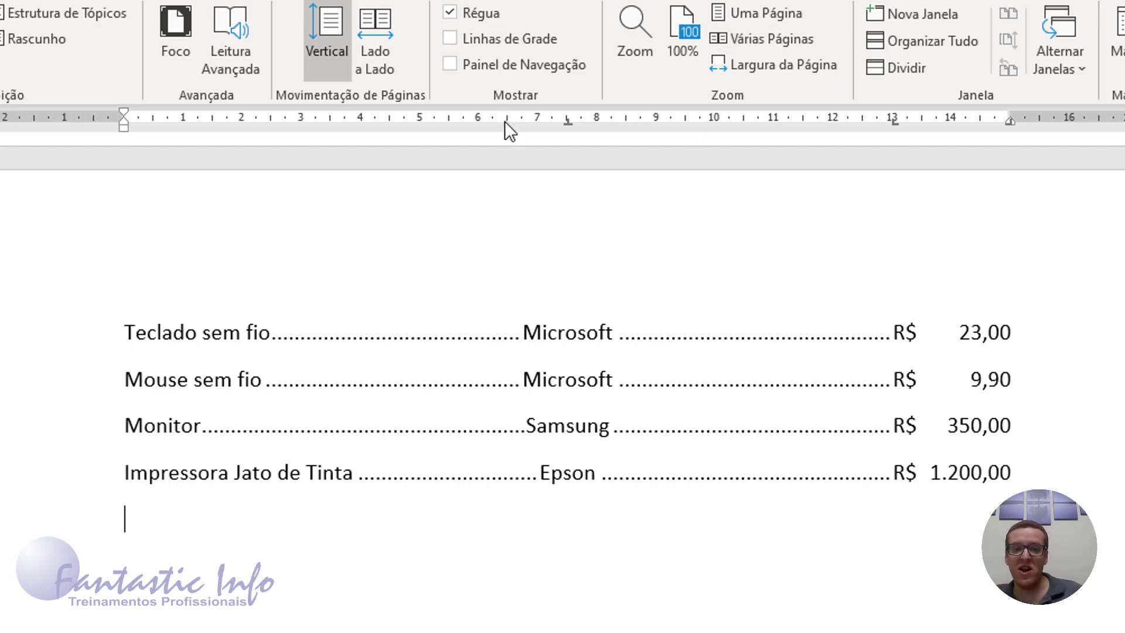
pyautogui.doubleClick(569, 123)
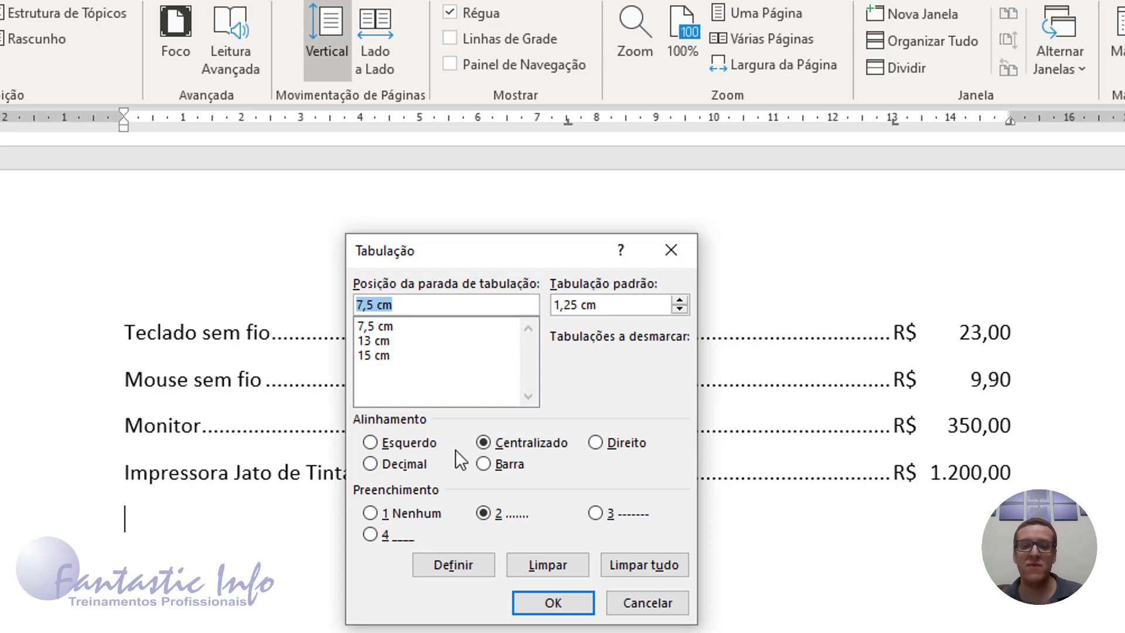
pyautogui.click(547, 602)
pyautogui.press('Return')
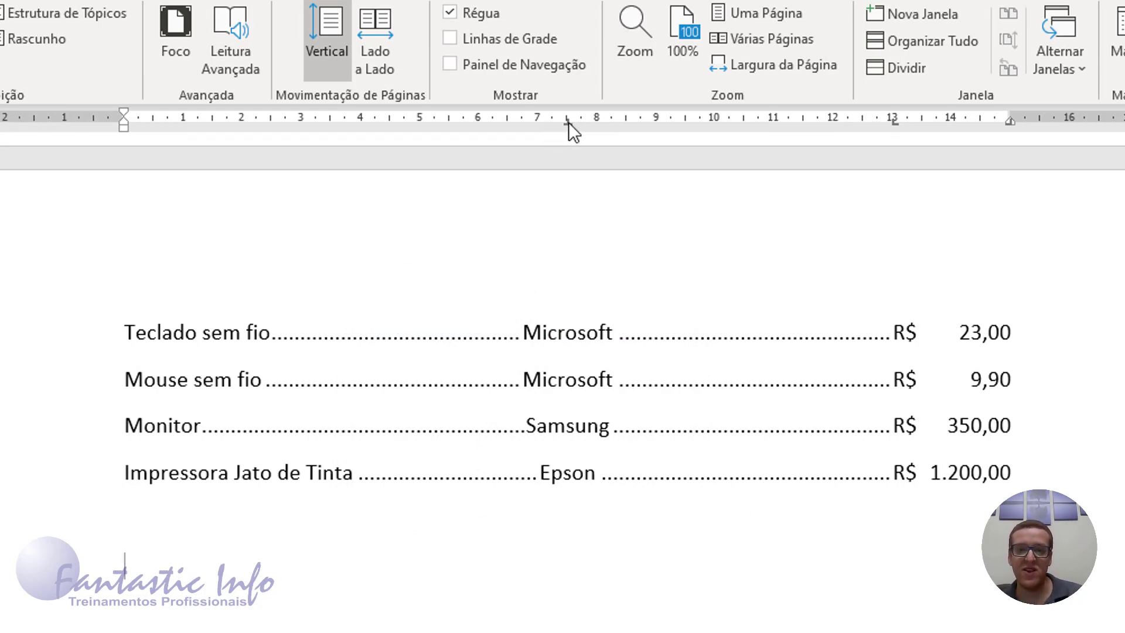
# Step: Delete the 7,5 cm, 13 cm and far-right tab stops from the empty line below the list
pyautogui.moveTo(569, 122); pyautogui.dragTo(574, 155)
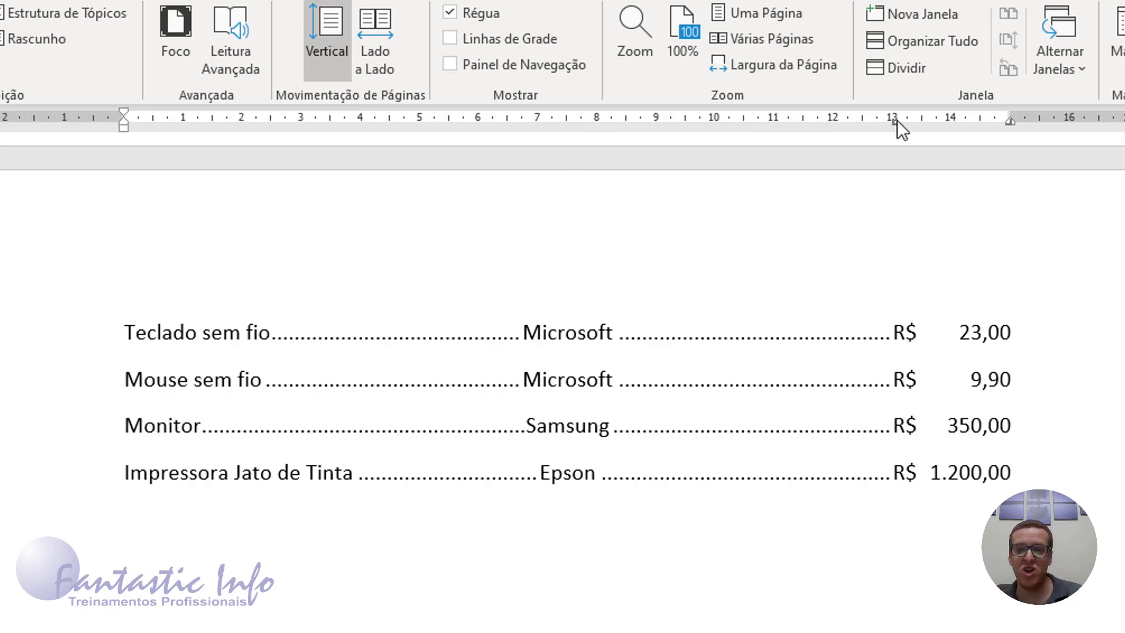
pyautogui.moveTo(892, 124); pyautogui.dragTo(894, 160)
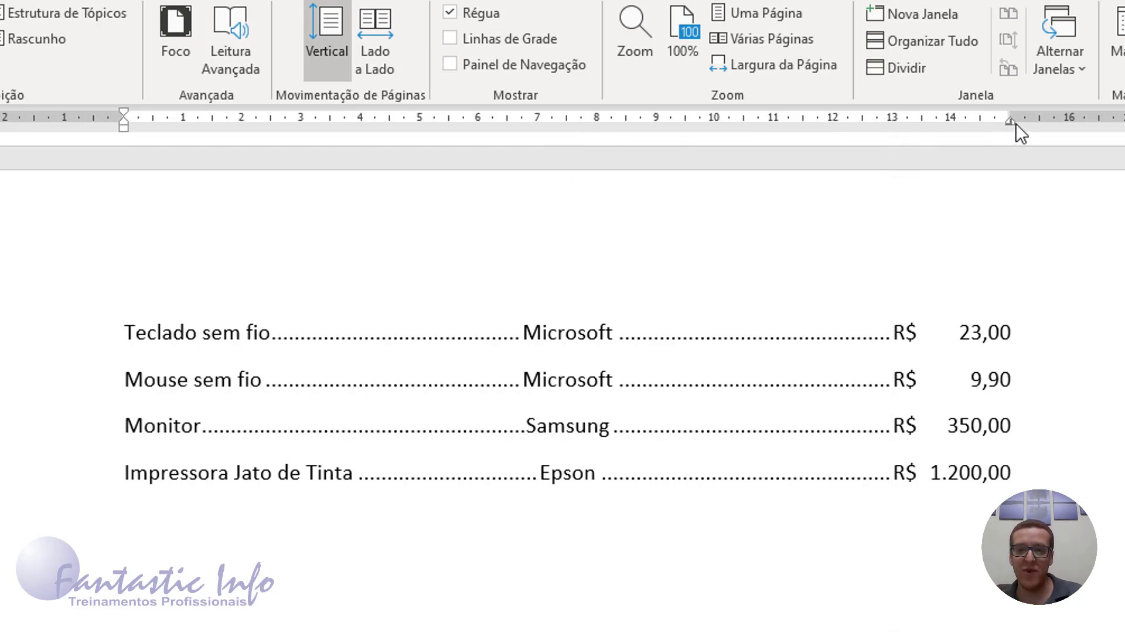
pyautogui.moveTo(1014, 123); pyautogui.dragTo(1011, 142)
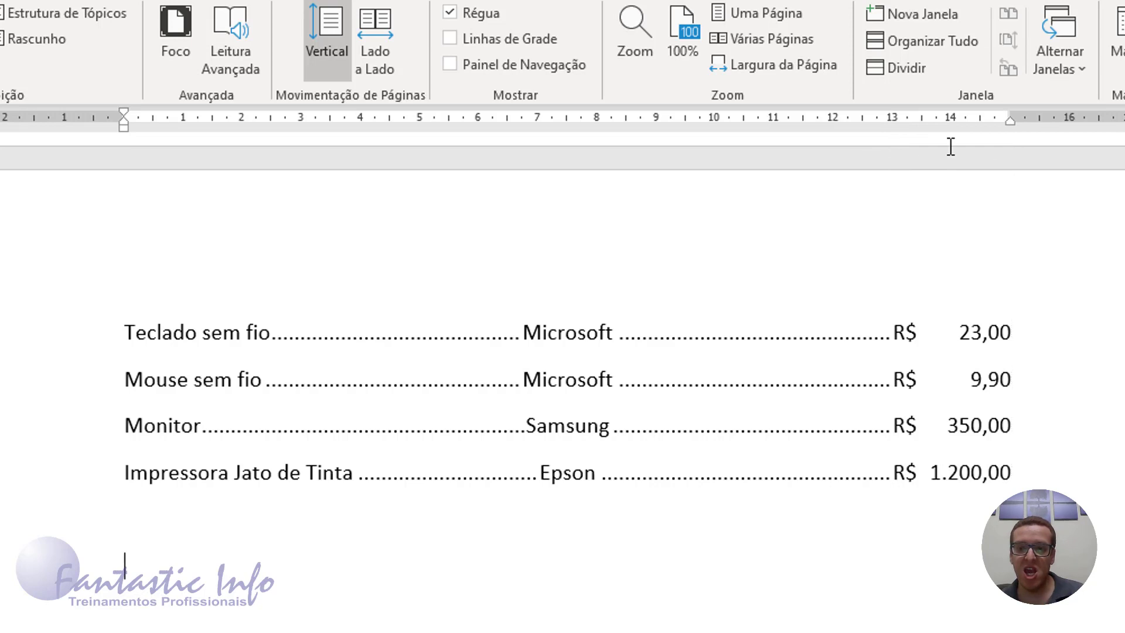